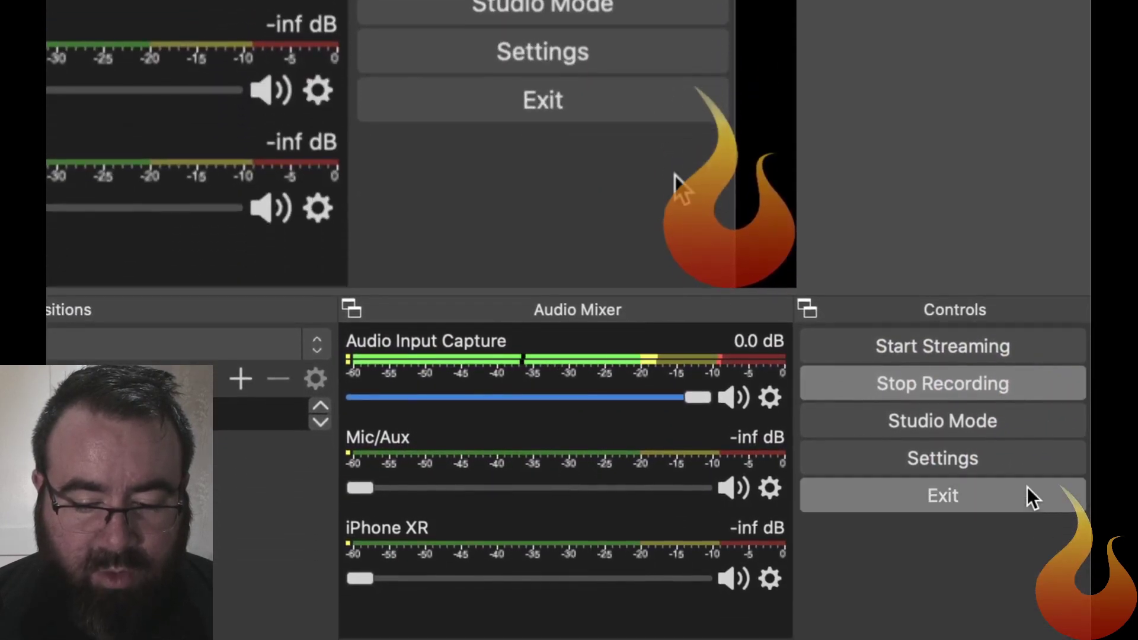
Step: Review the OBS Output settings page and close Settings
left_click(988, 457)
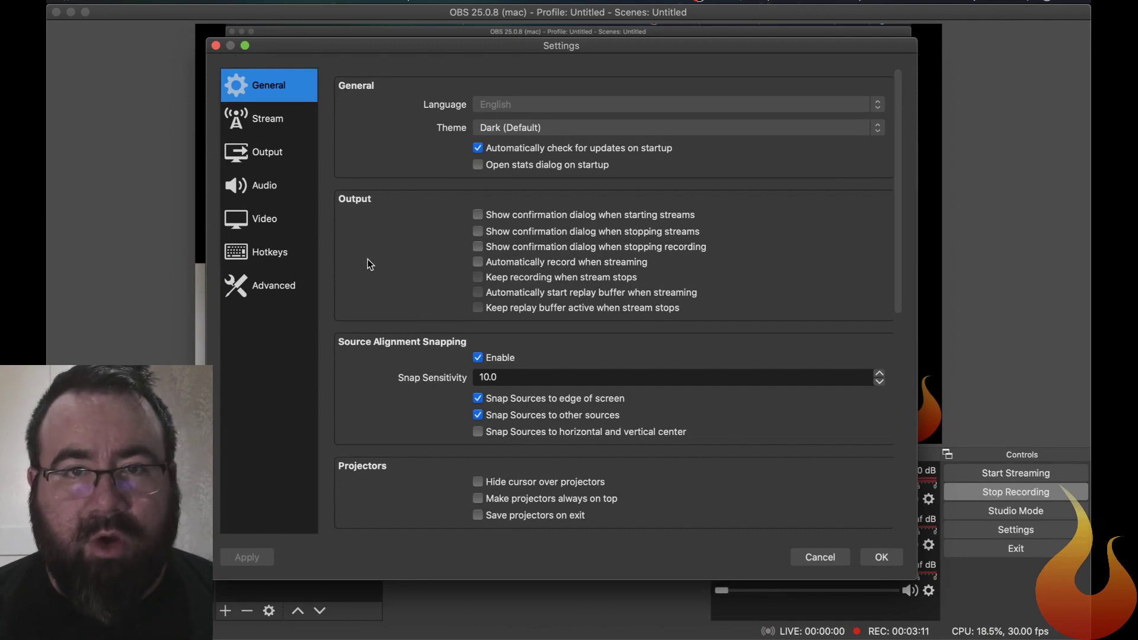
left_click(278, 156)
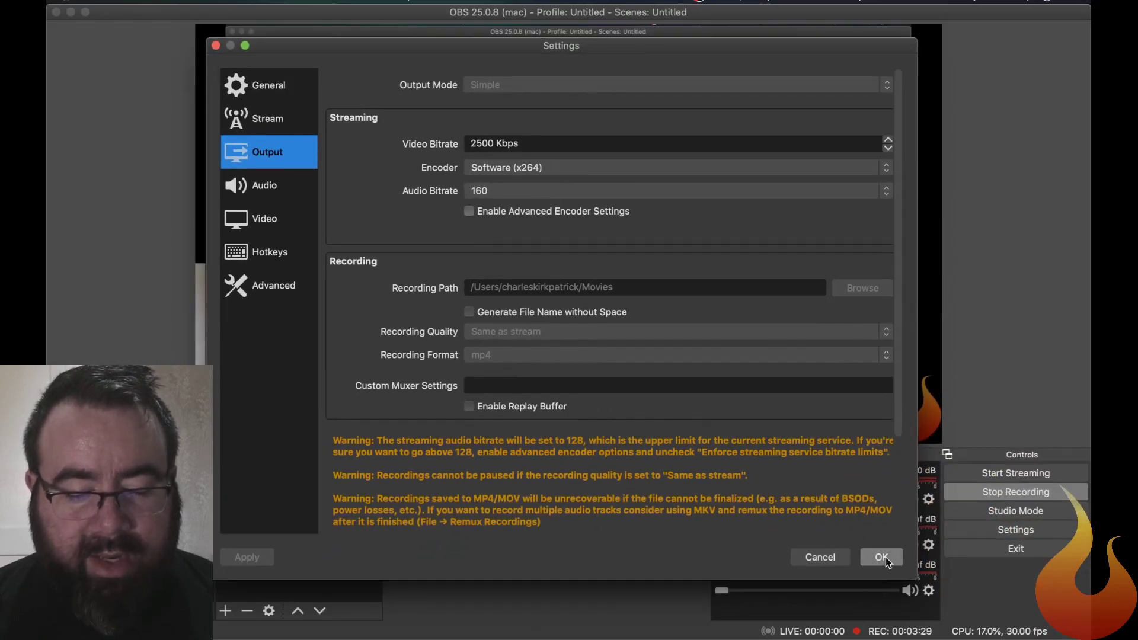
left_click(883, 558)
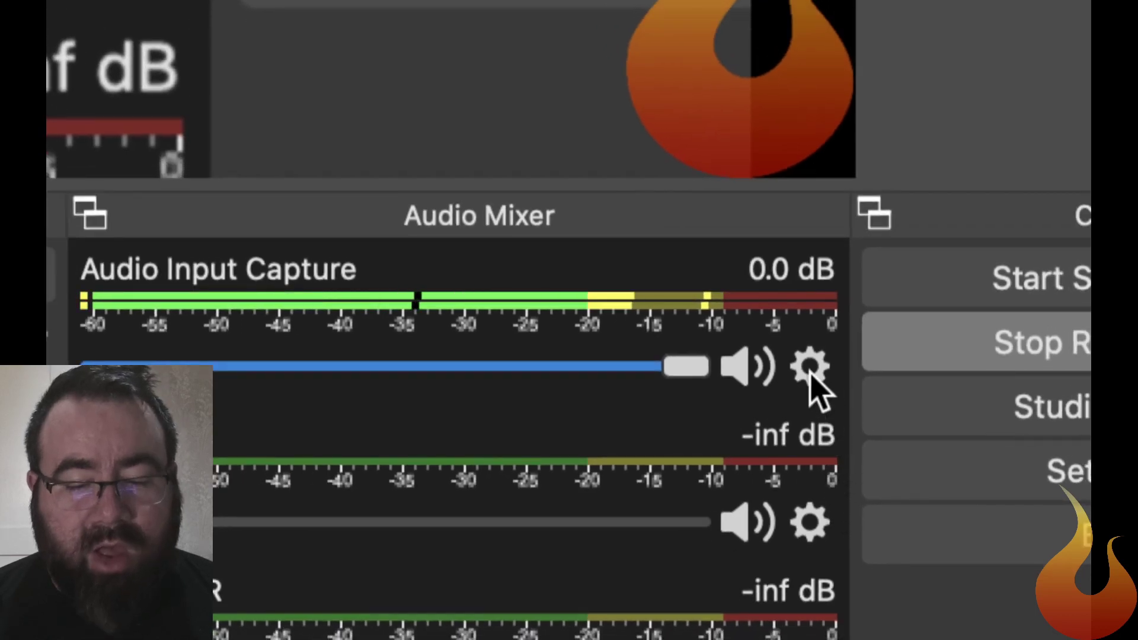
Step: Check the Audio Input Capture sync offset in Advanced Audio Properties, then close it
left_click(810, 369)
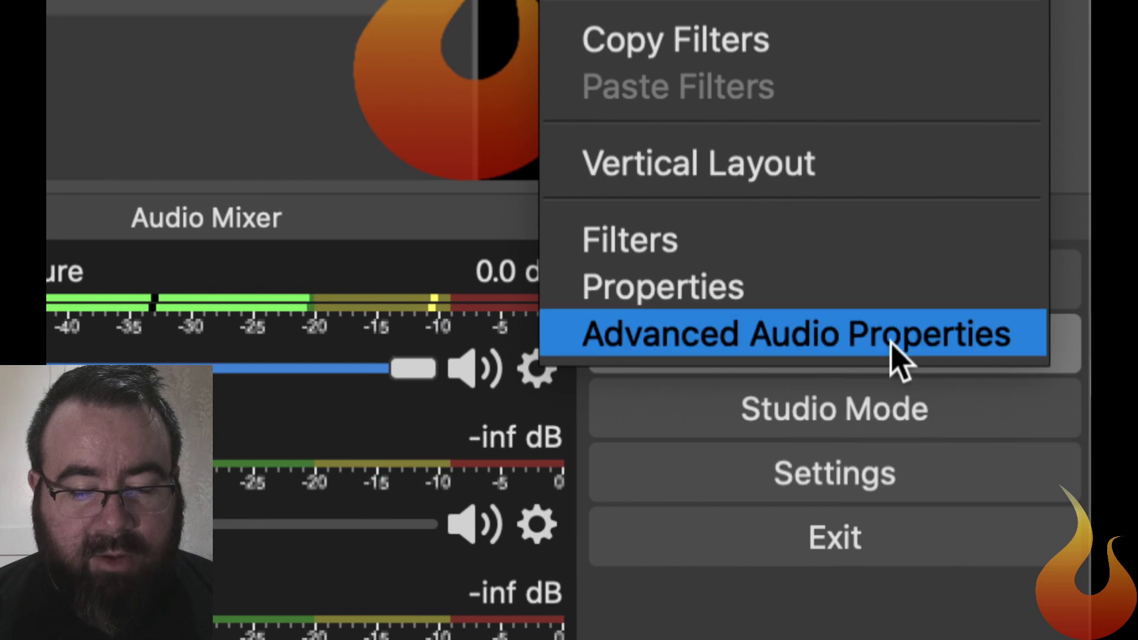
left_click(895, 350)
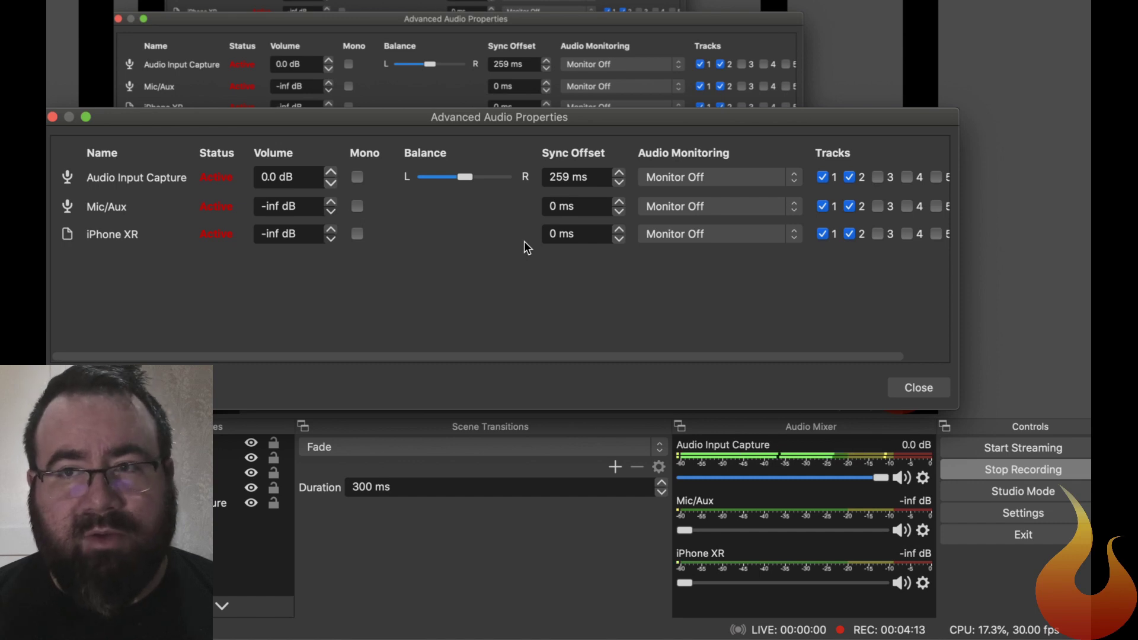
left_click(913, 385)
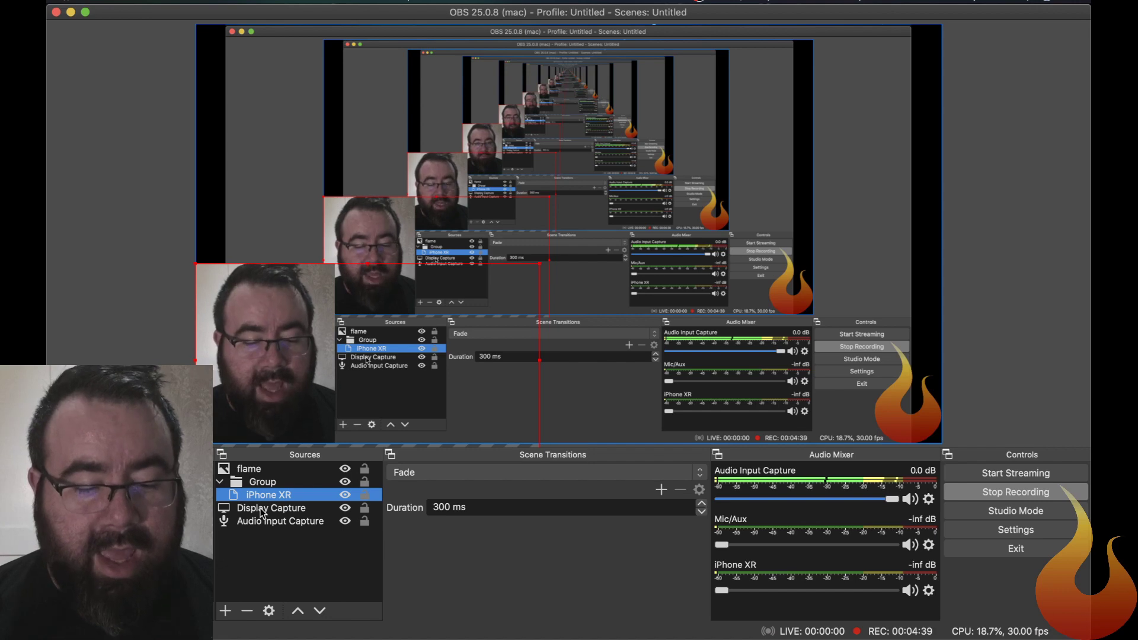
Step: Inspect the filters applied to the Display Capture source, then close the filters window
left_click(262, 511)
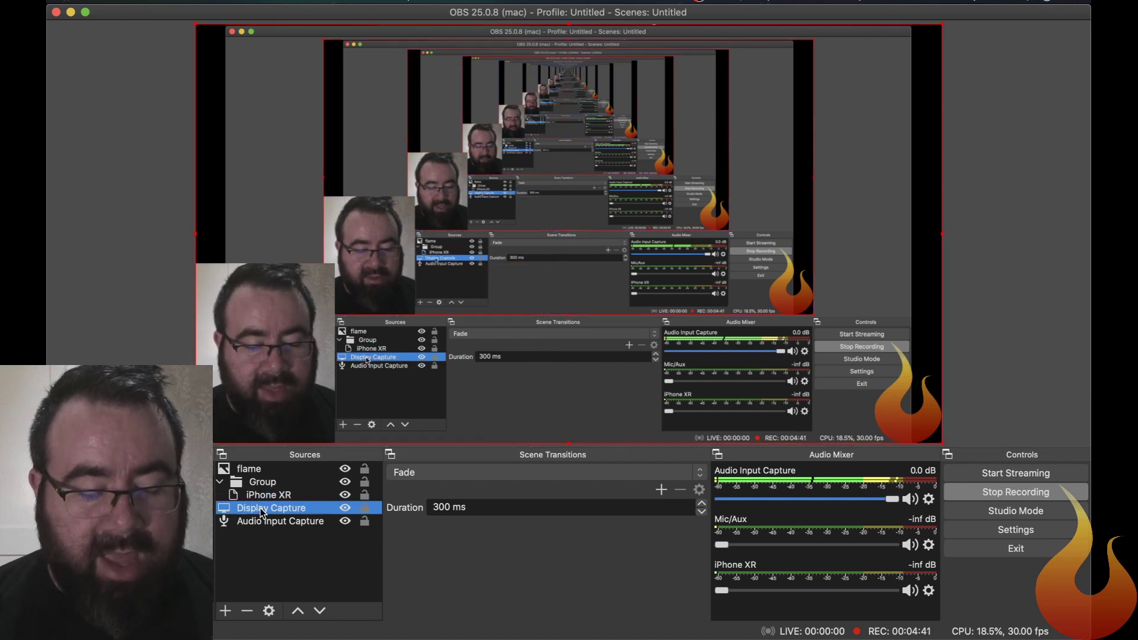
scroll(246, 536, "up", 10, "ctrl")
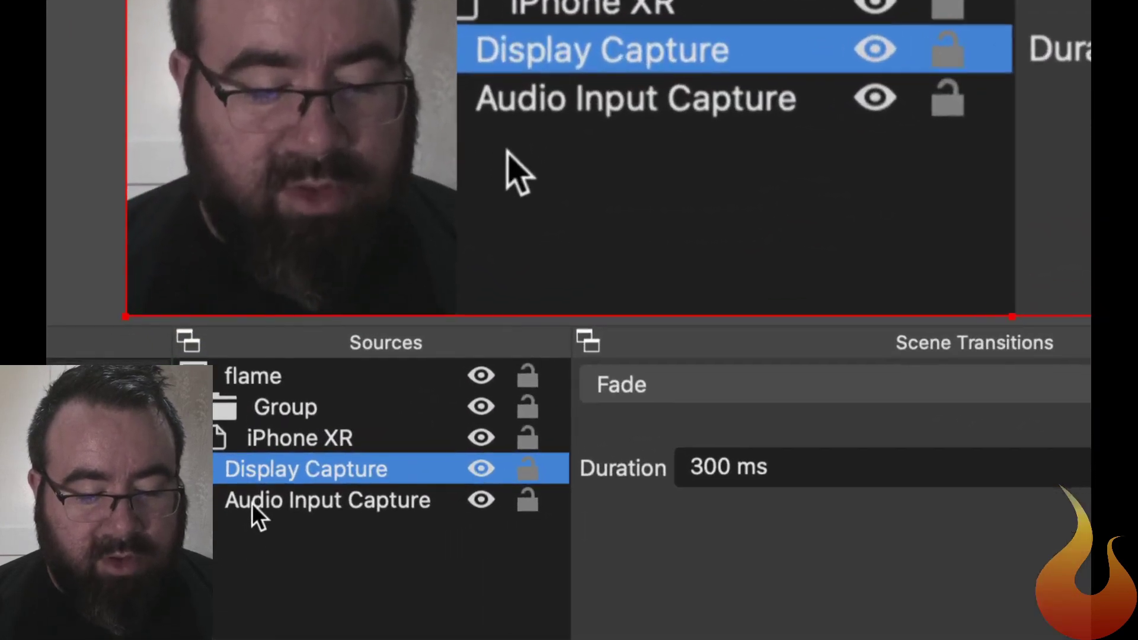
right_click(268, 471)
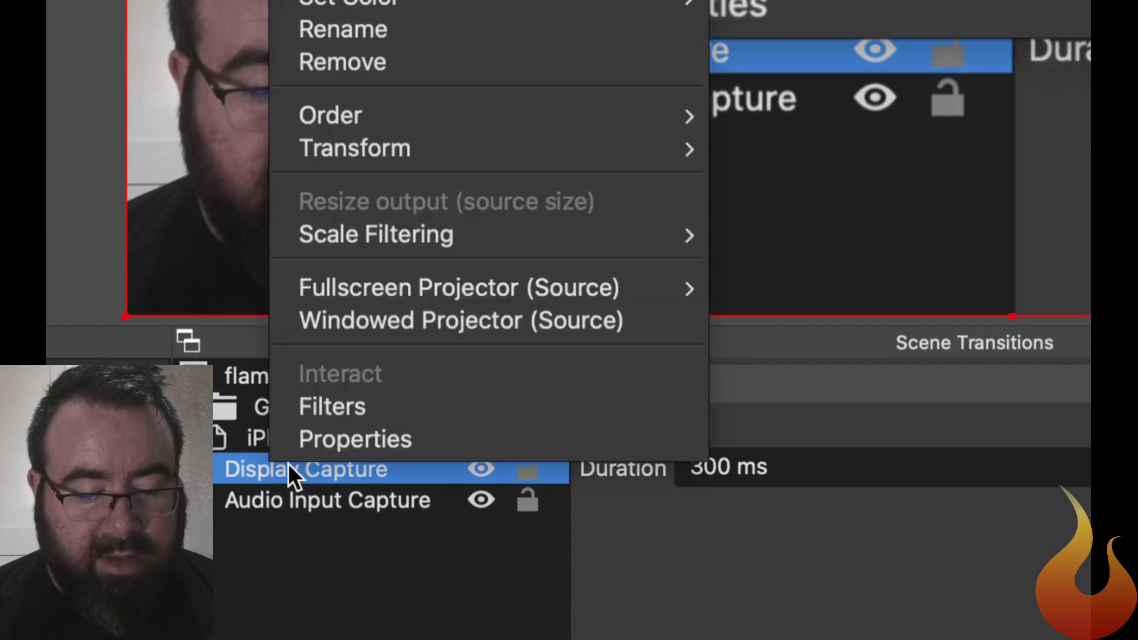
left_click(364, 408)
scroll(365, 415, "down", 10, "ctrl")
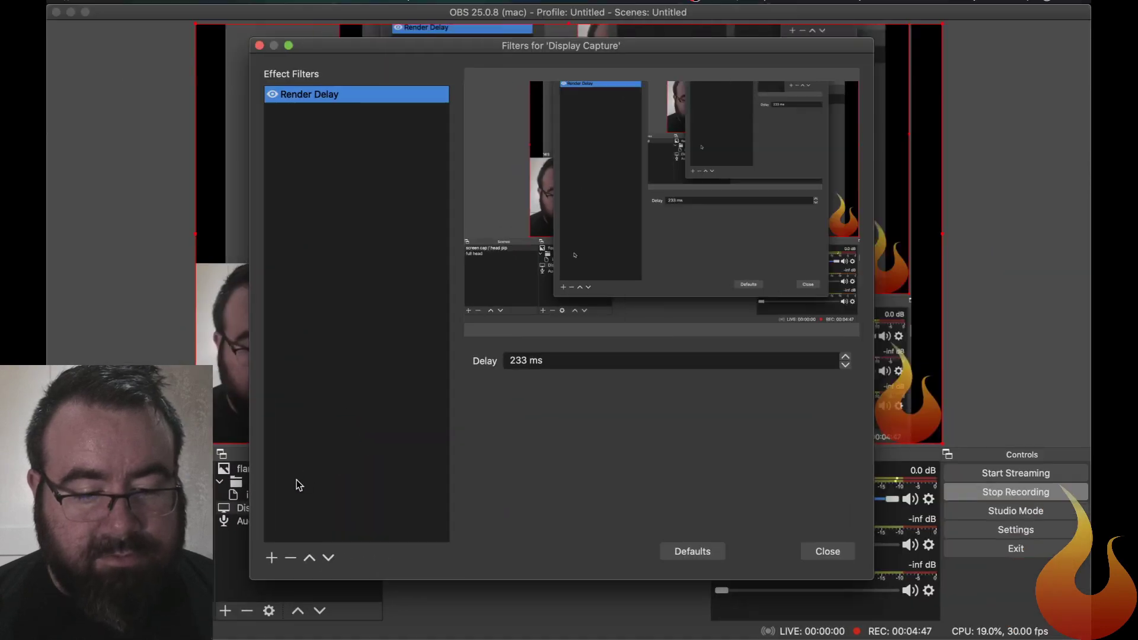
scroll(268, 81, "up", 10, "ctrl")
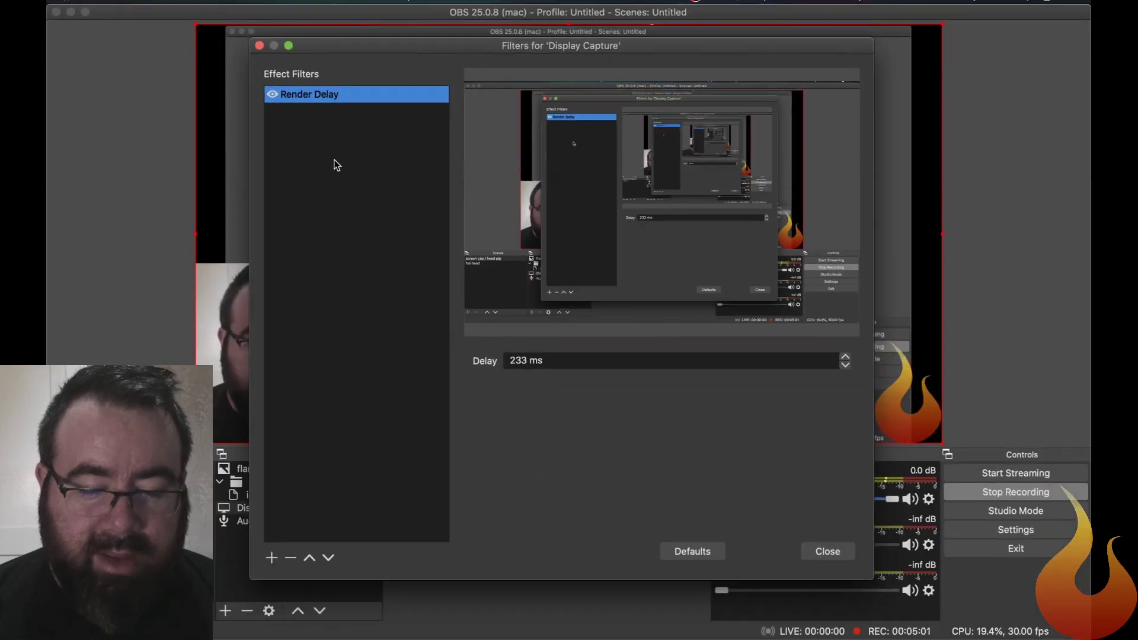
left_click(830, 550)
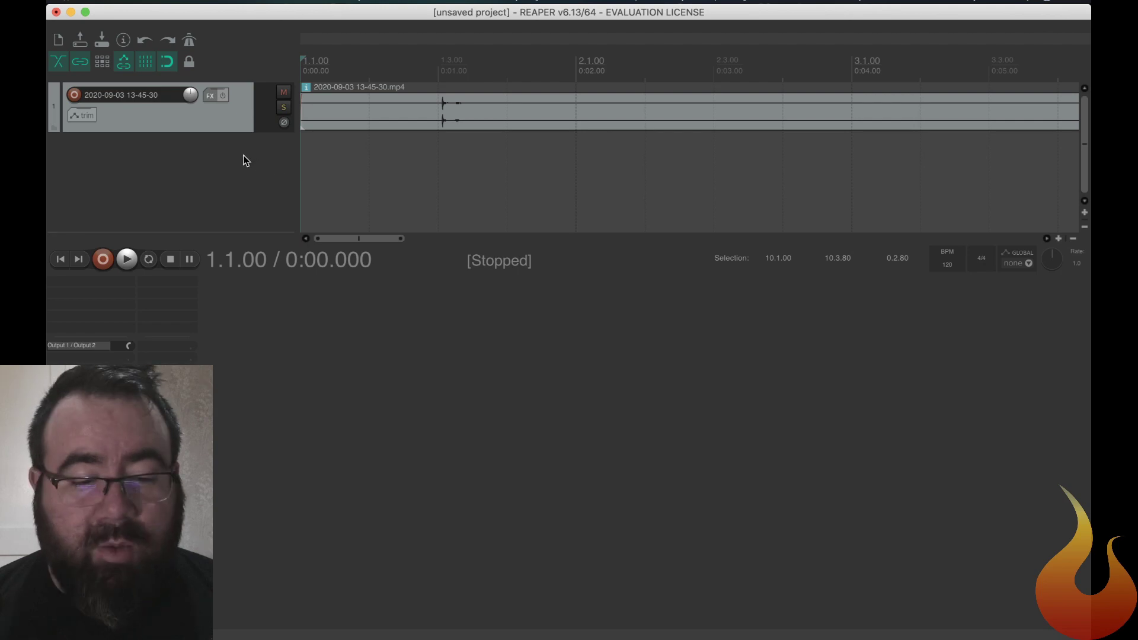
Step: In REAPER, show the Video Window via View > Video and maximize it to full screen
left_click(211, 1)
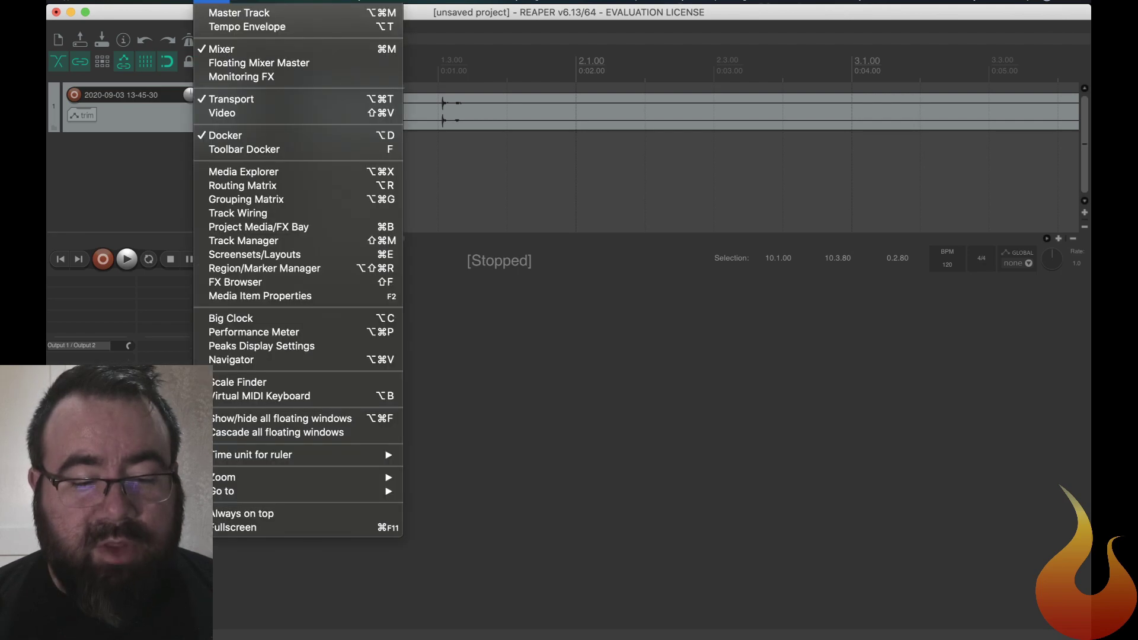
left_click(229, 115)
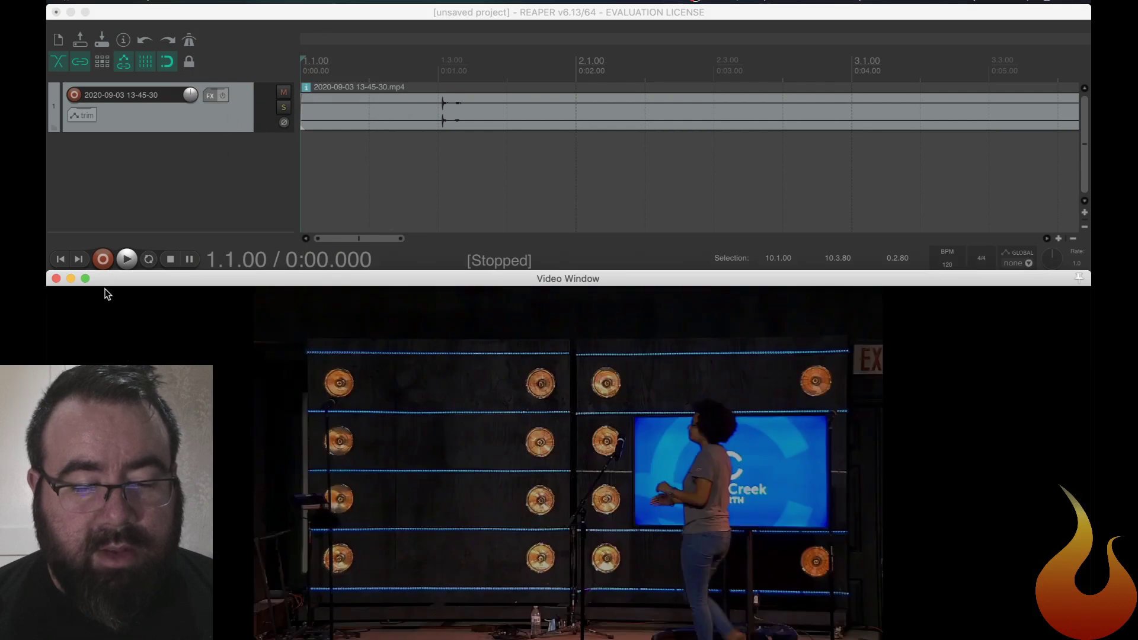
left_click(85, 278)
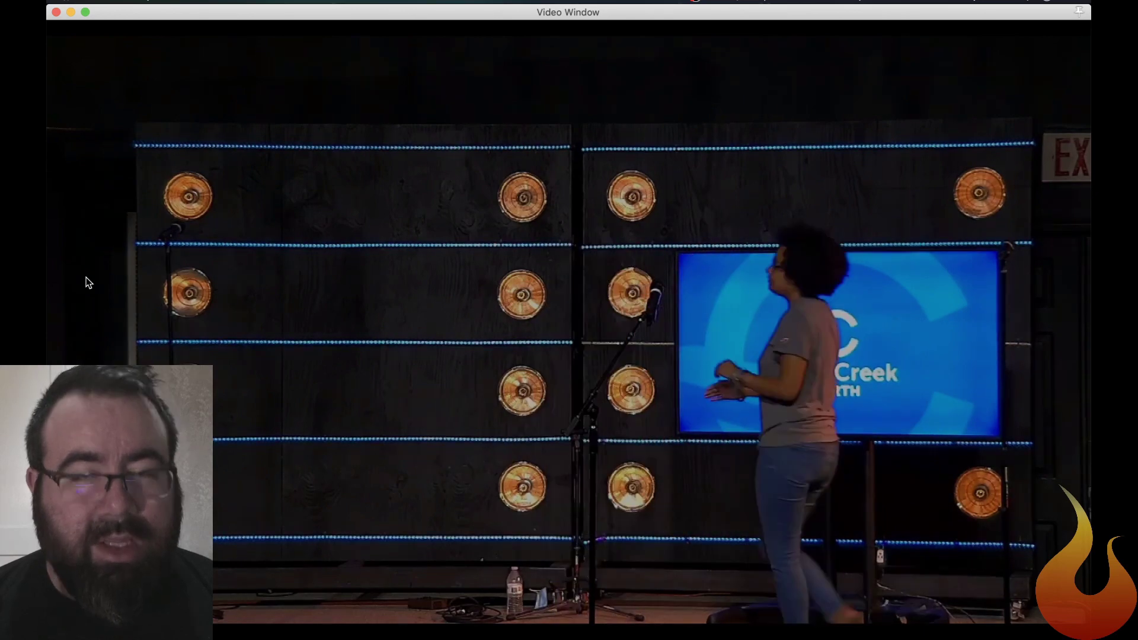
Step: Restore the Video Window below the timeline and jump the playhead from 0:00.500 to the clap transient
left_click(86, 12)
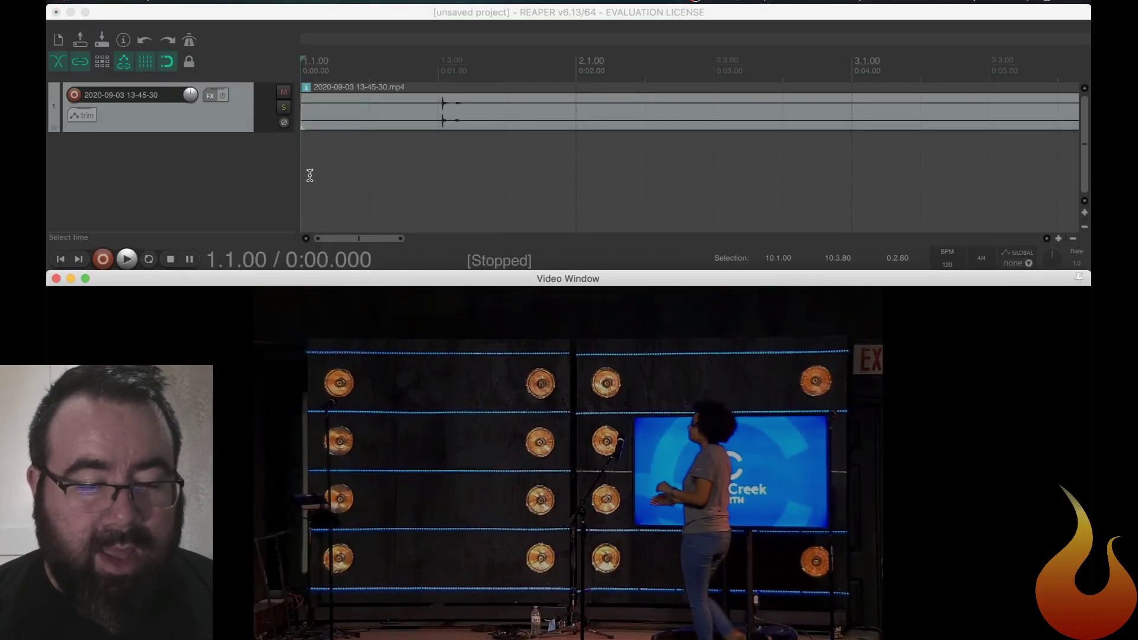
left_click(310, 175)
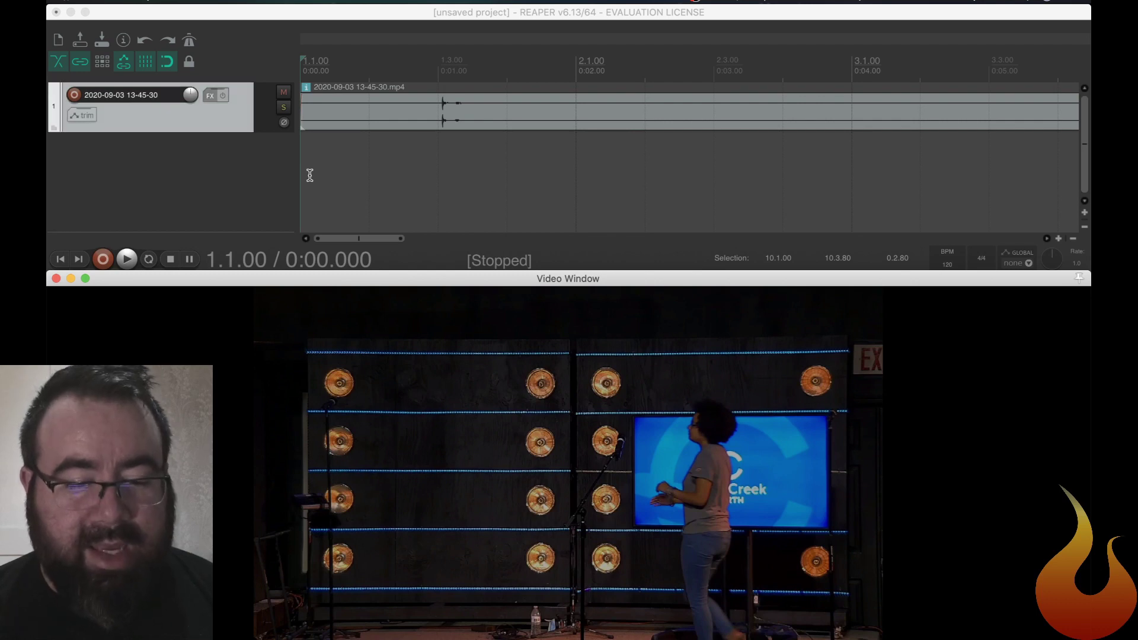
left_click(356, 167)
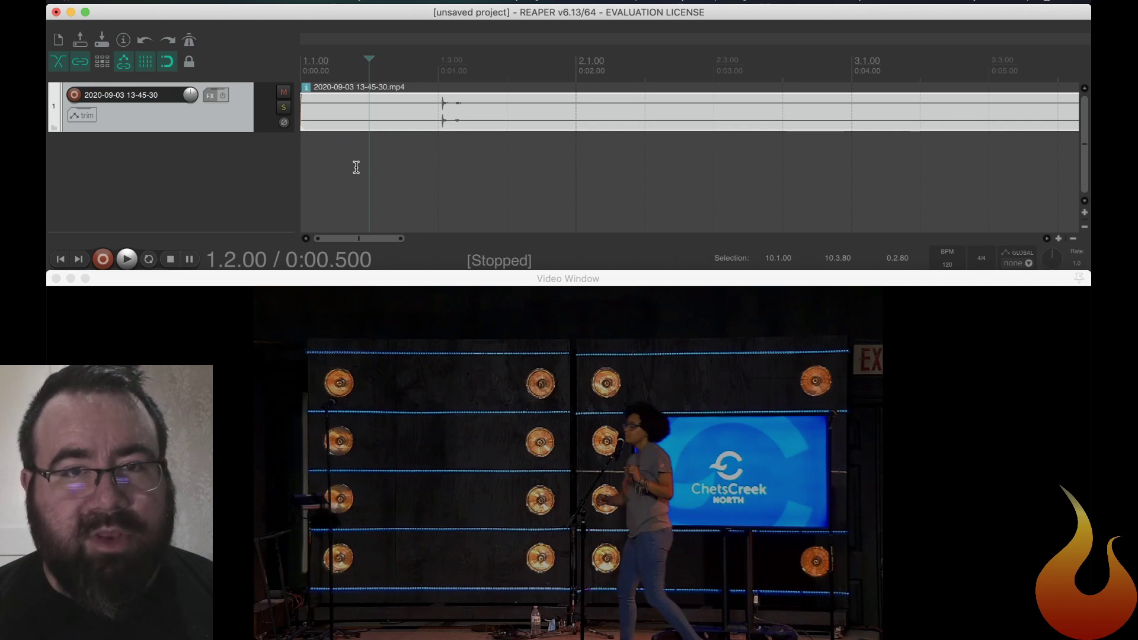
key("Tab")
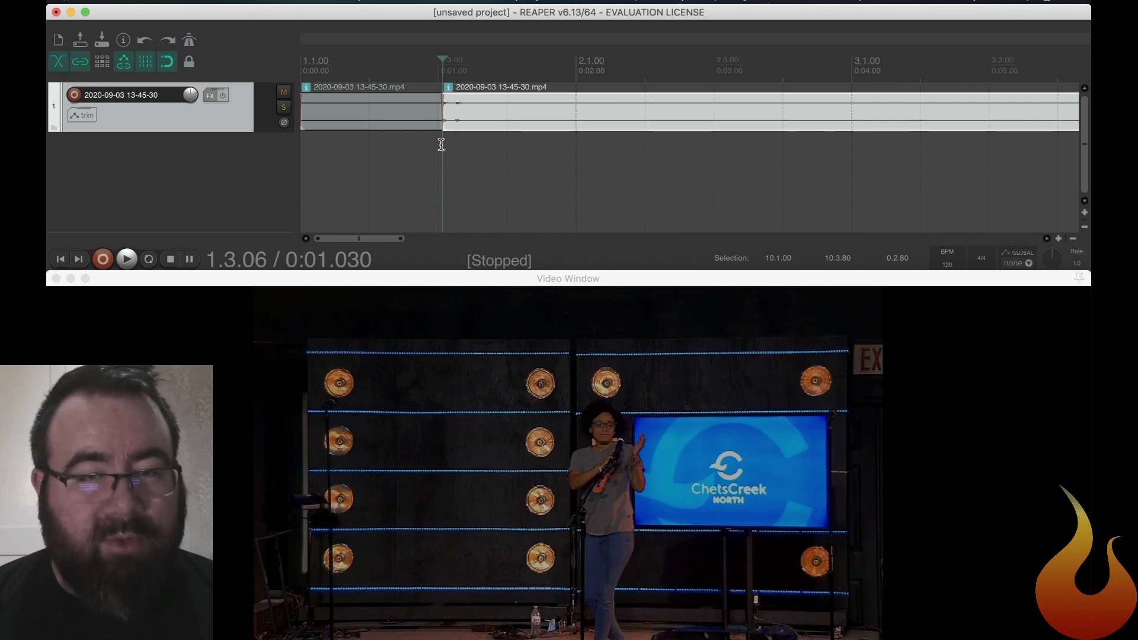
Step: Enlarge the Video Window, scrub through the footage, then shrink it to give the tracks room
left_click(424, 274)
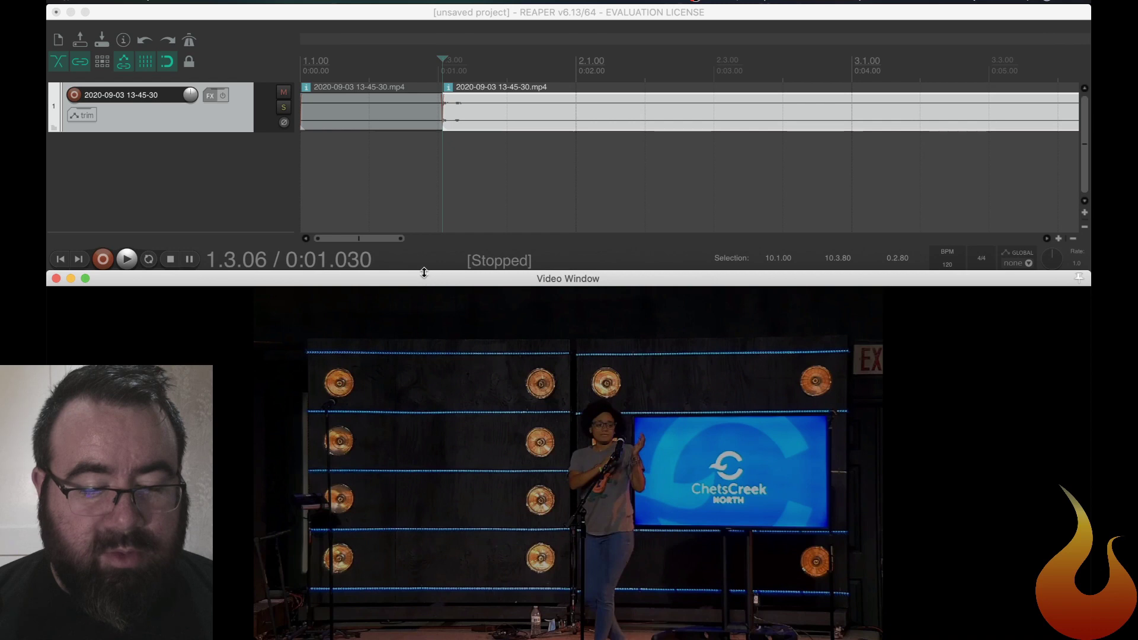
left_click_drag(424, 272, 406, 133)
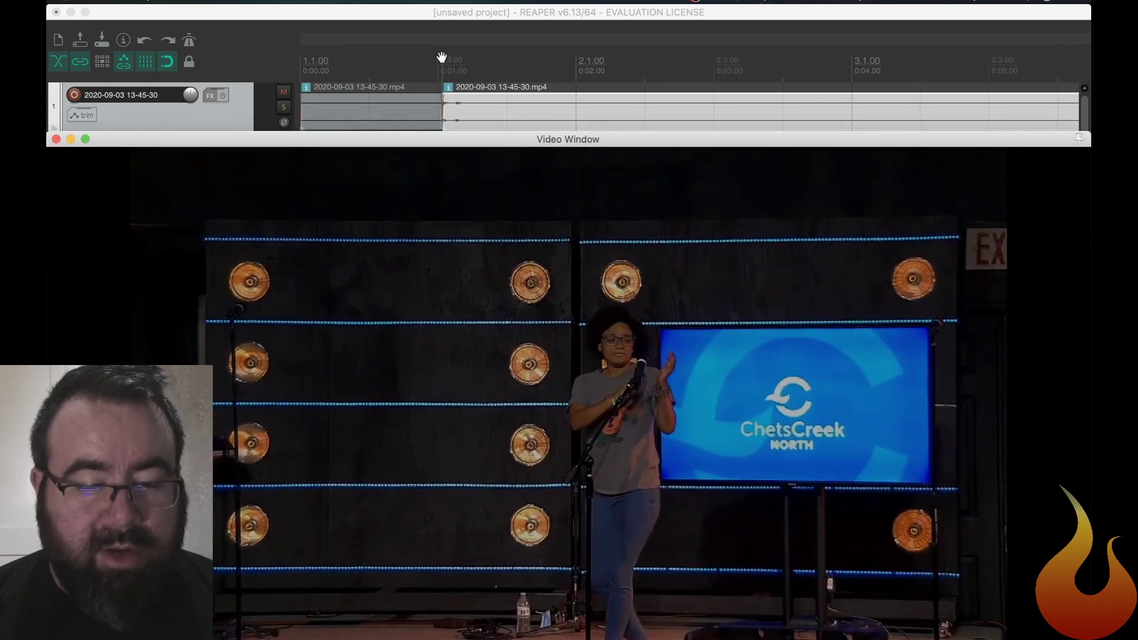
mouse_move(441, 57)
left_mouse_down()
mouse_move(587, 59)
mouse_move(634, 78)
left_mouse_up()
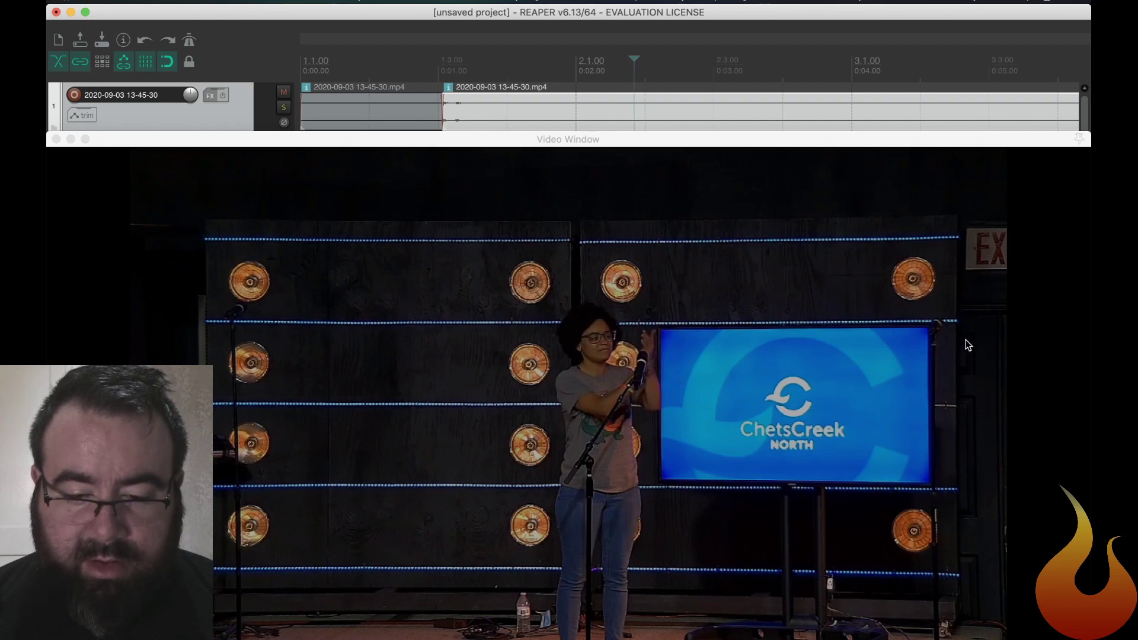
left_click(748, 139)
left_click_drag(749, 132, 748, 247)
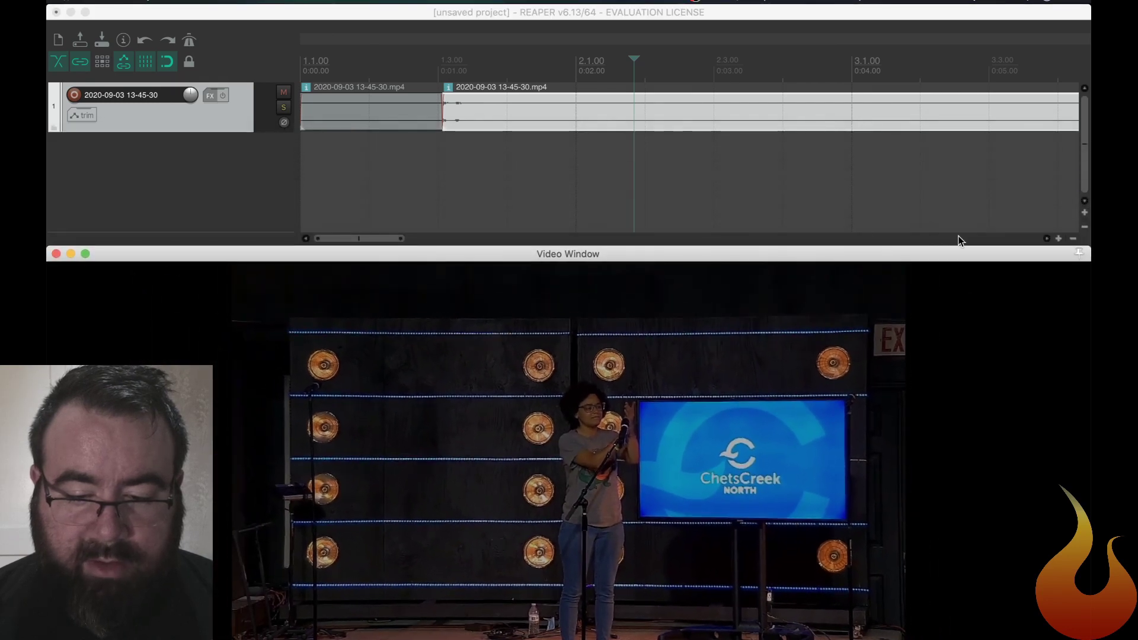
Step: Zoom the timeline in repeatedly while nudging the playhead onto the clap onset
left_click(1059, 238)
left_click(1060, 239)
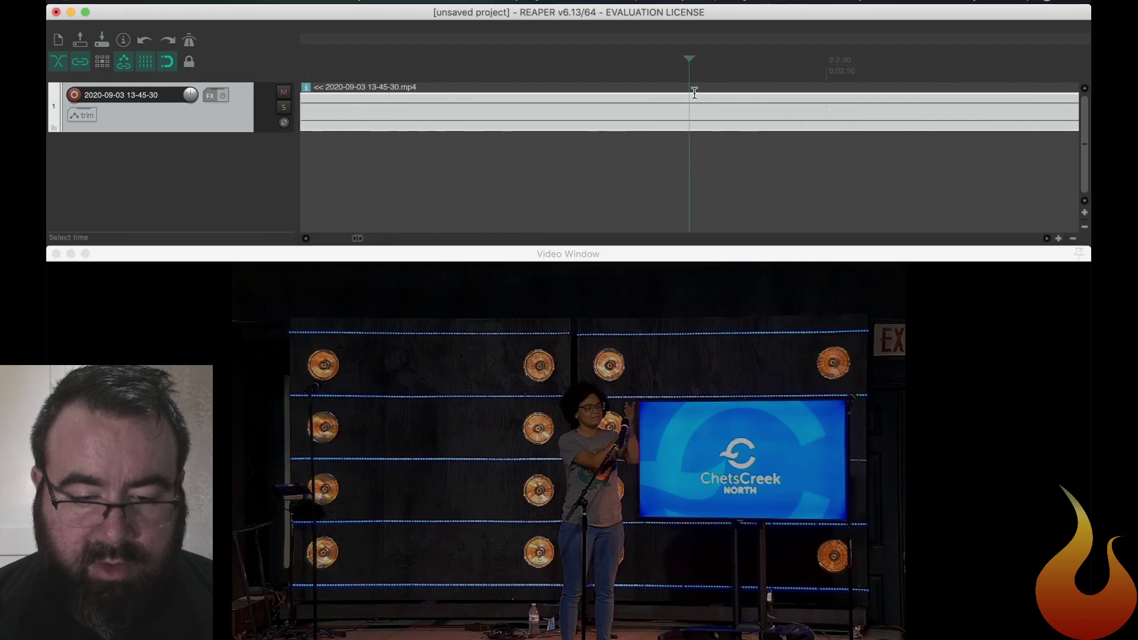
mouse_move(687, 59)
left_mouse_down()
mouse_move(638, 60)
mouse_move(660, 60)
left_mouse_up()
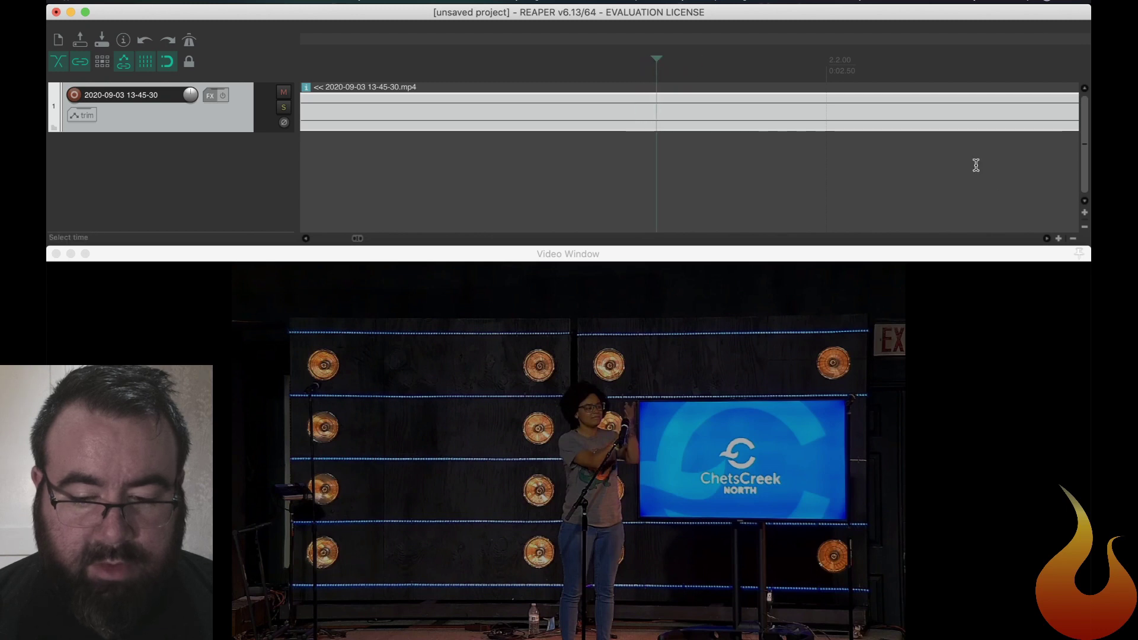
left_click(1059, 238)
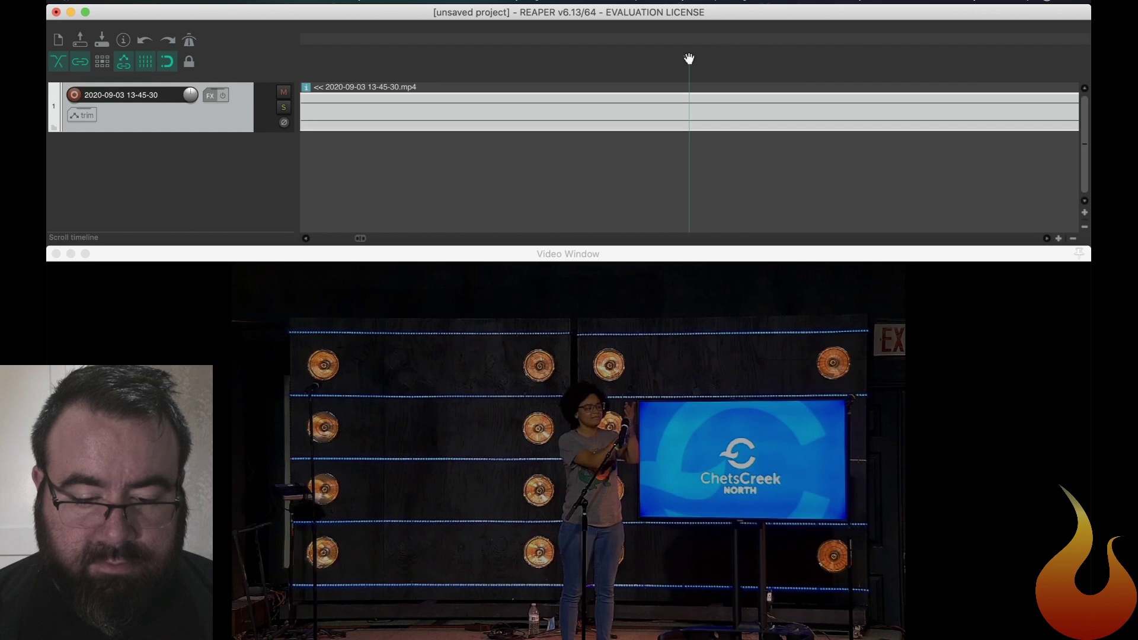
left_click_drag(688, 57, 659, 59)
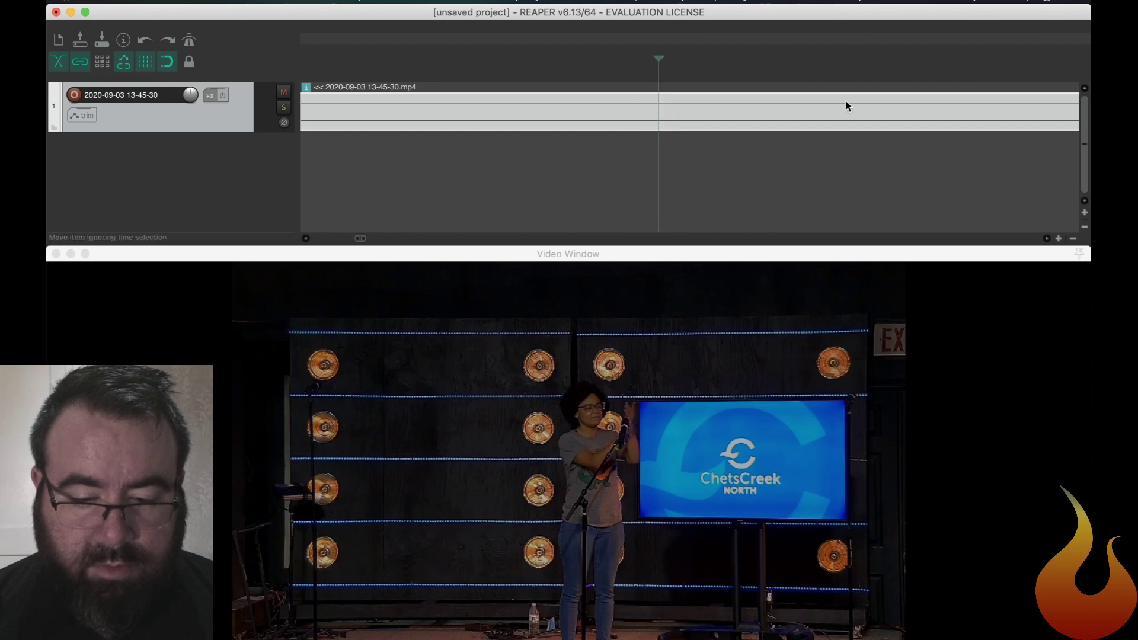
left_click(1057, 239)
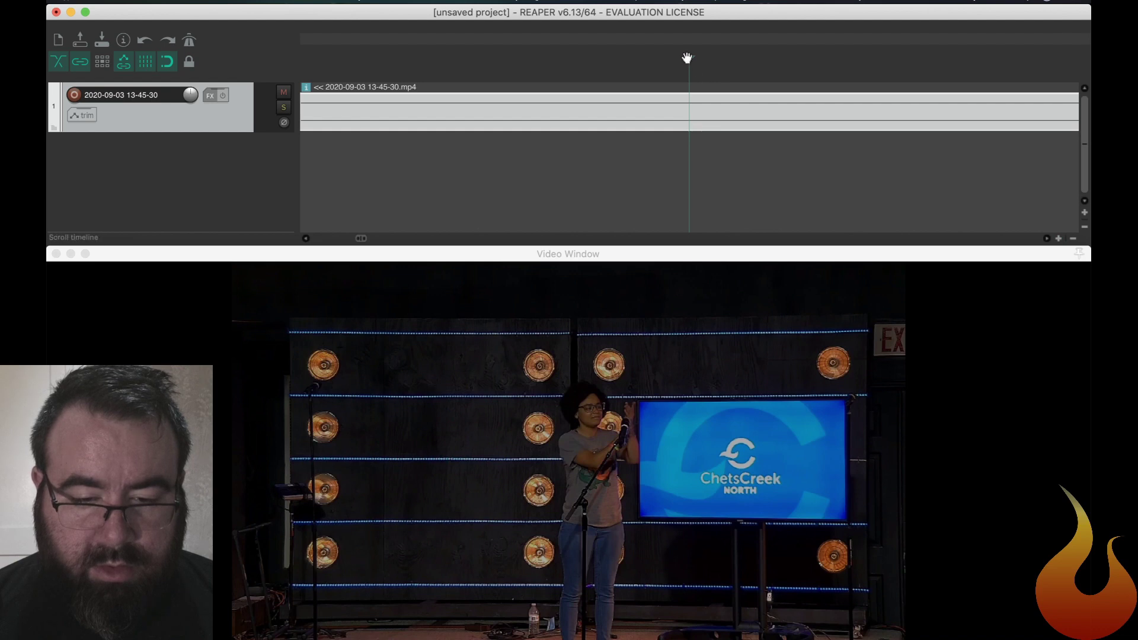
mouse_move(688, 58)
left_mouse_down()
mouse_move(629, 60)
mouse_move(668, 63)
left_mouse_up()
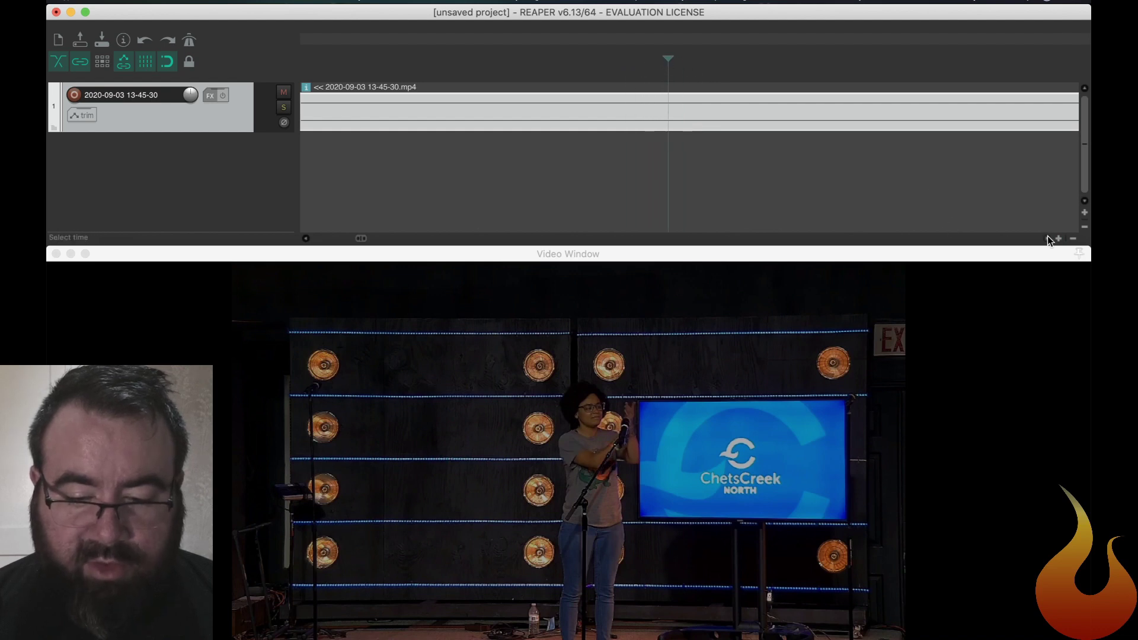
left_click(1057, 239)
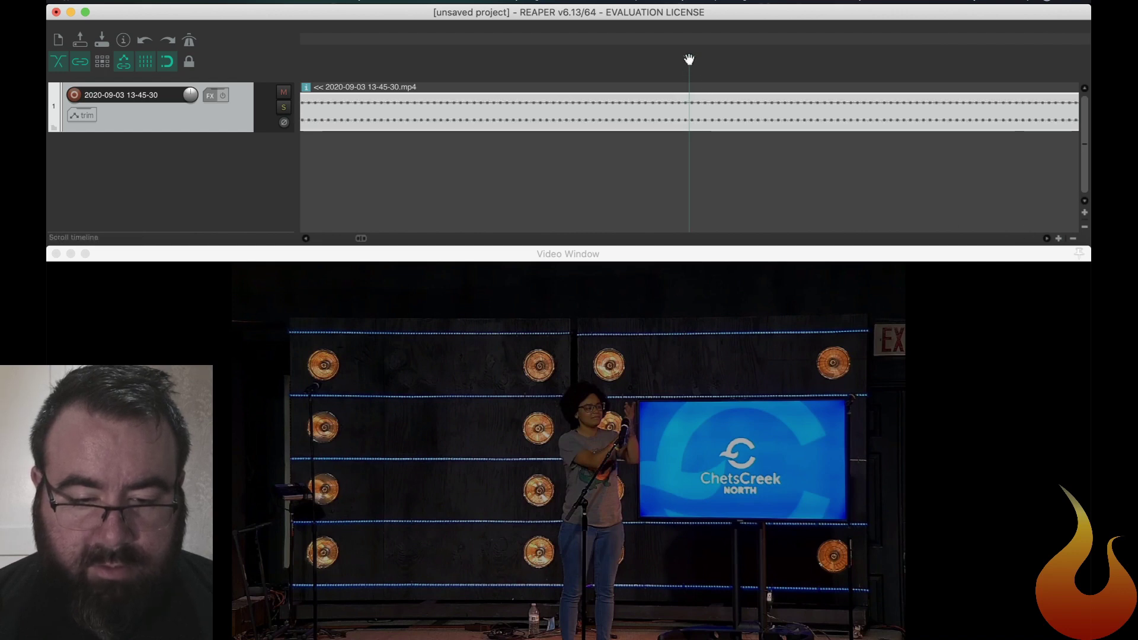
left_click_drag(689, 60, 621, 65)
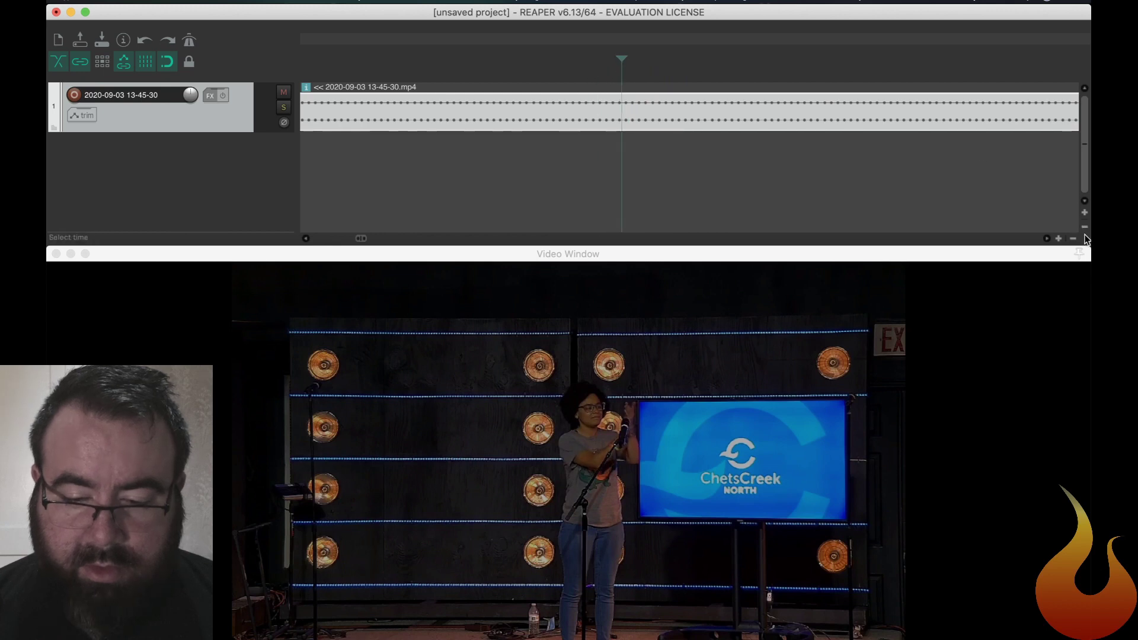
left_click(1060, 237)
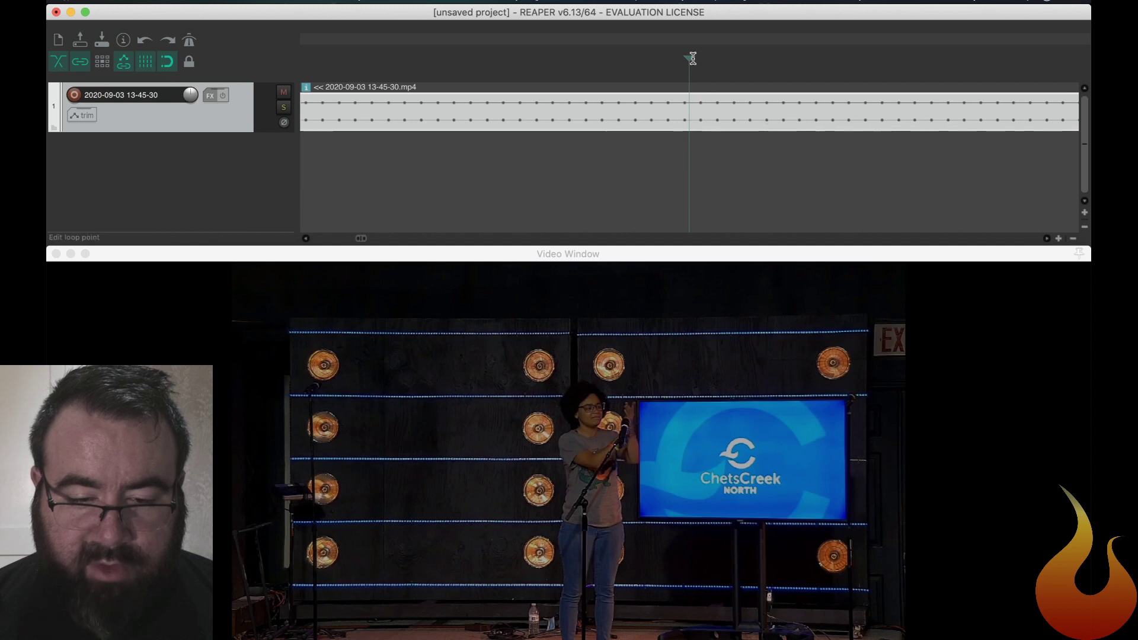
mouse_move(688, 58)
left_mouse_down()
mouse_move(640, 61)
mouse_move(692, 59)
left_mouse_up()
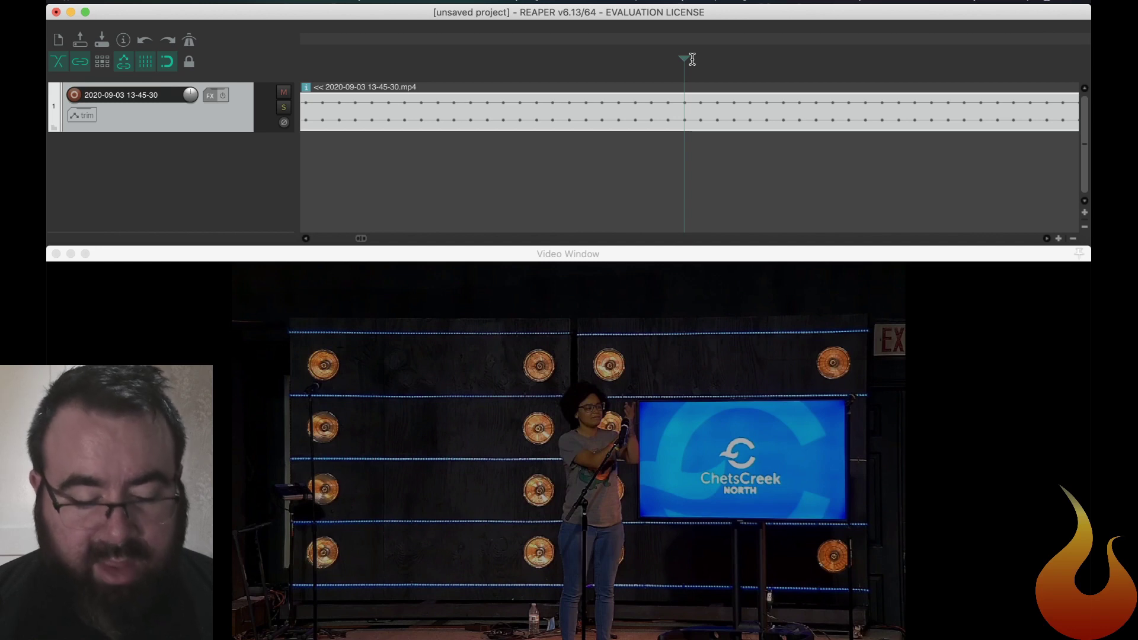
Step: Split the recording item at the playhead on the clap with S
key("s")
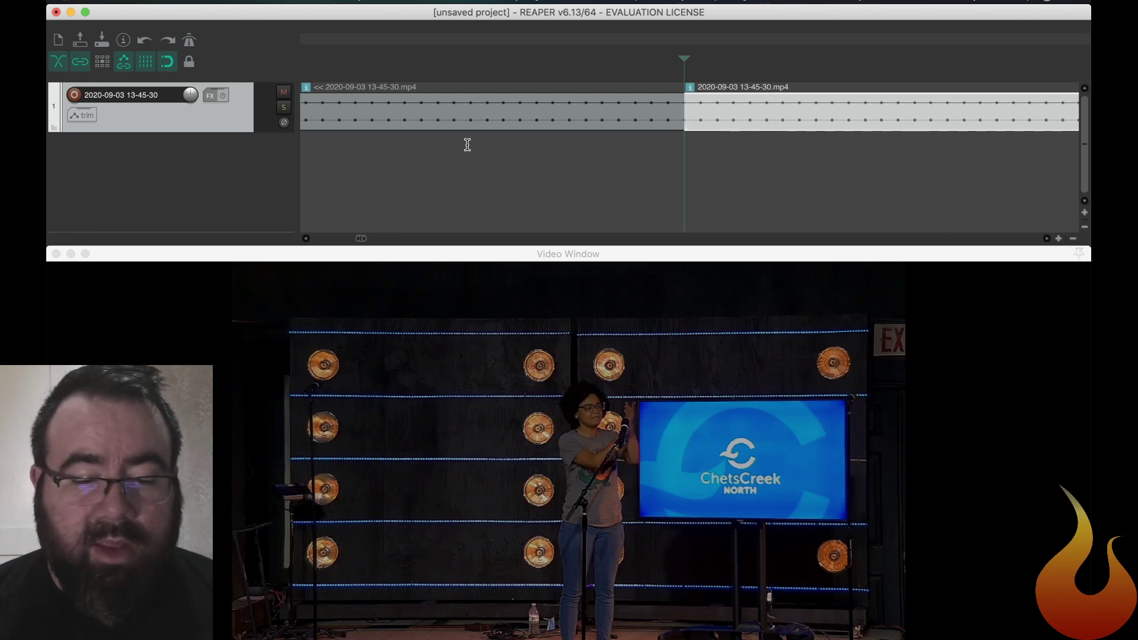
mouse_move(307, 89)
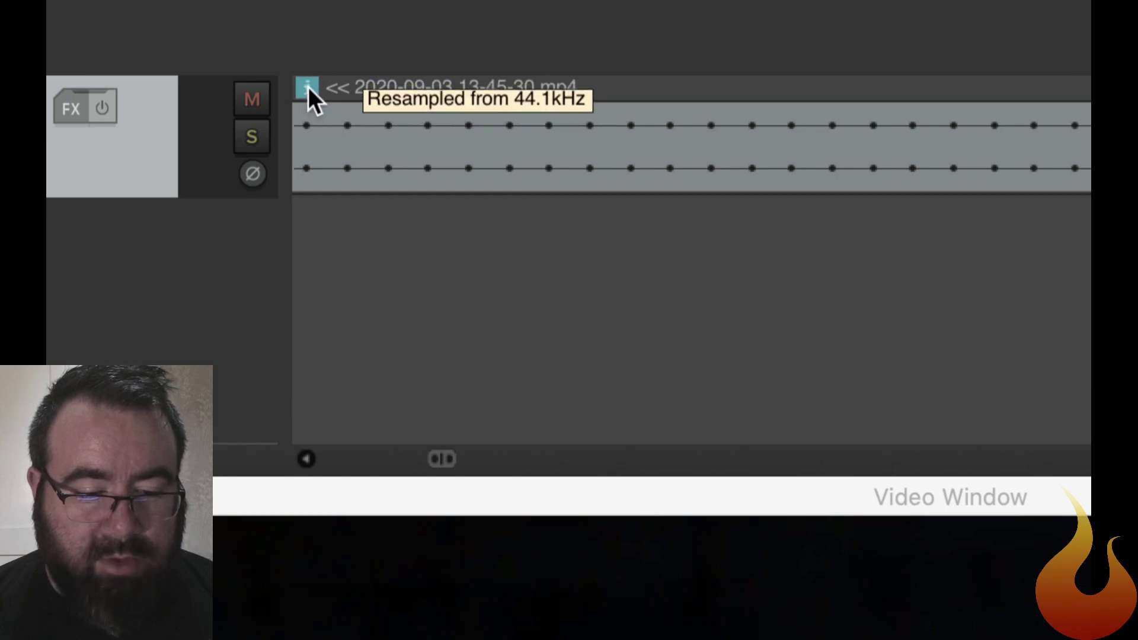
Step: Open the split item's Media Item Properties to read its 0:01.369 length
left_click(308, 88)
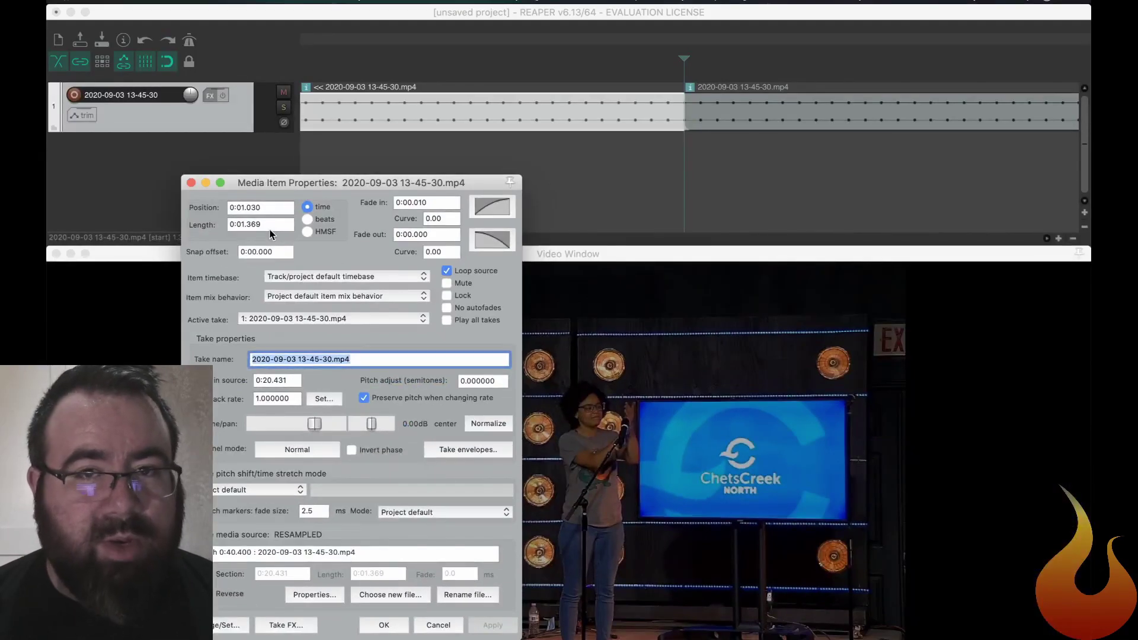
Step: Add JS: Time Adjustment Delay to Track 1 with Delay Amount 1369 ms, then close the FX and item windows
left_click(208, 95)
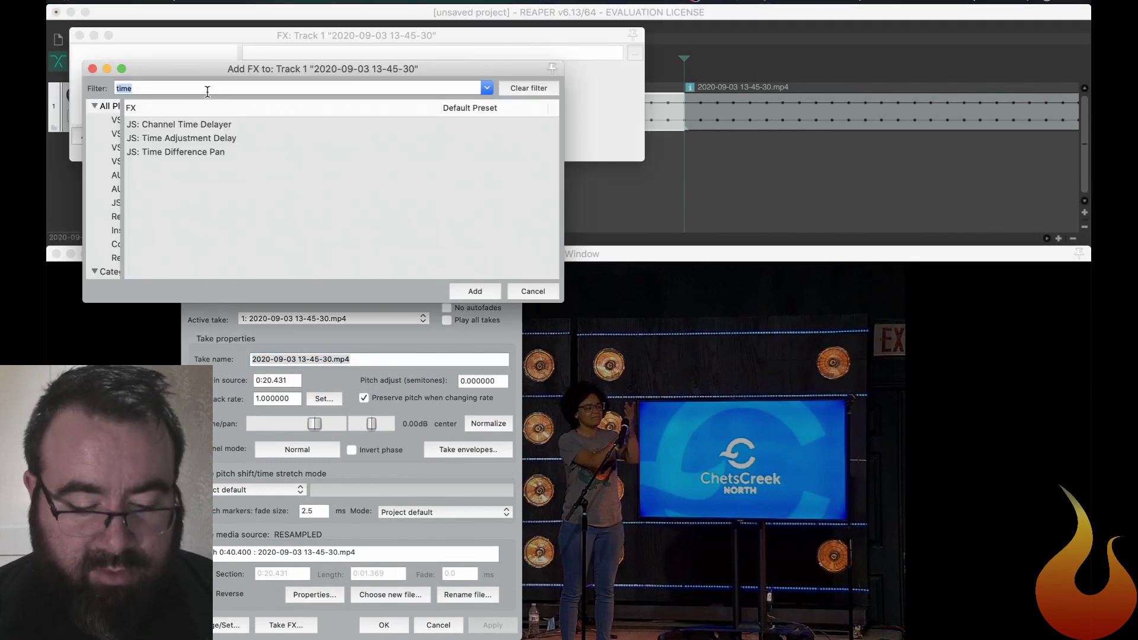
type("time")
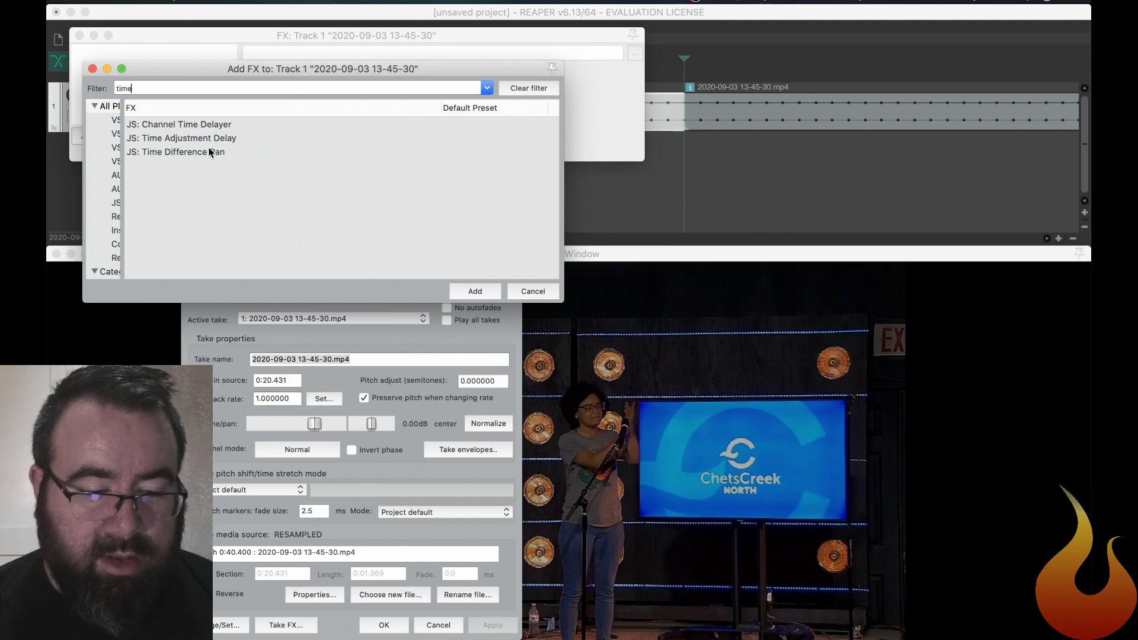
left_click(180, 139)
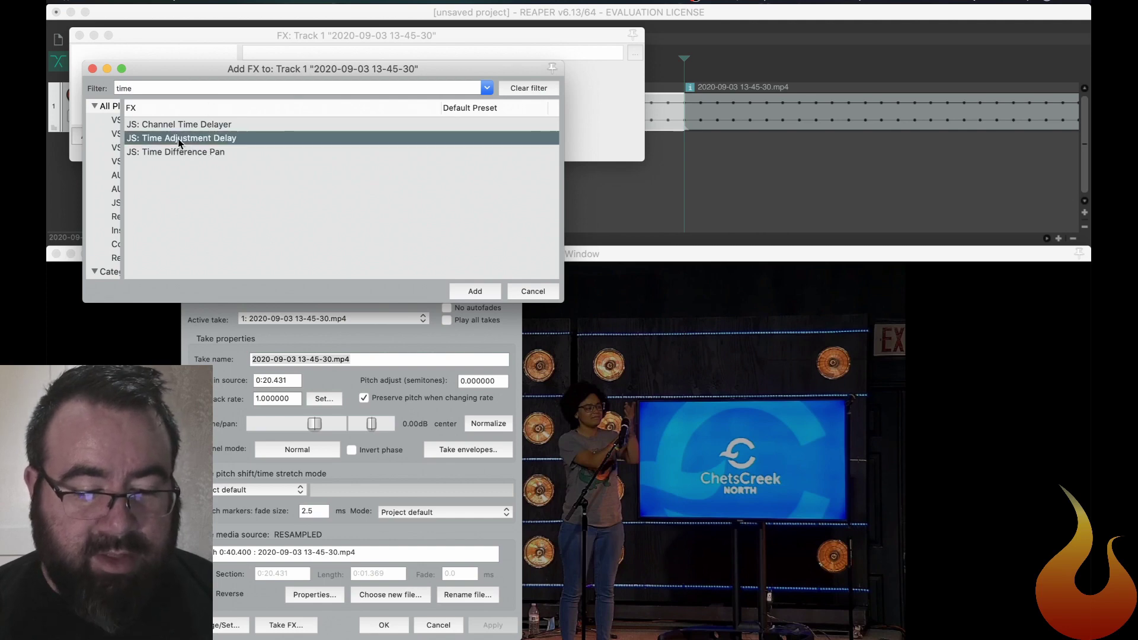
double_click(181, 139)
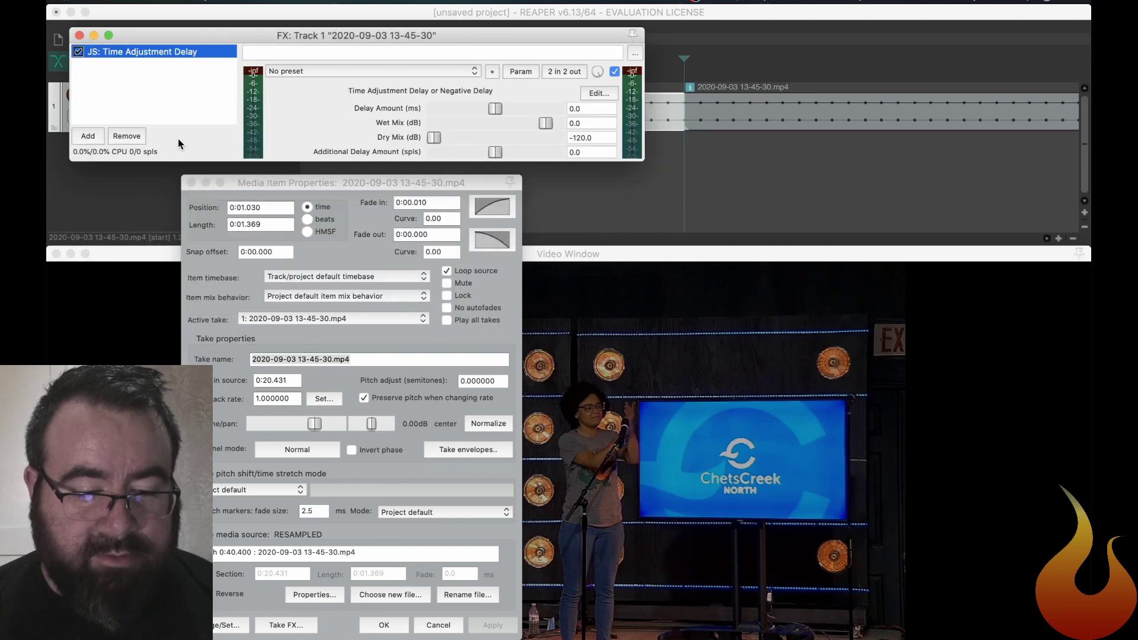
left_click(578, 111)
type("1")
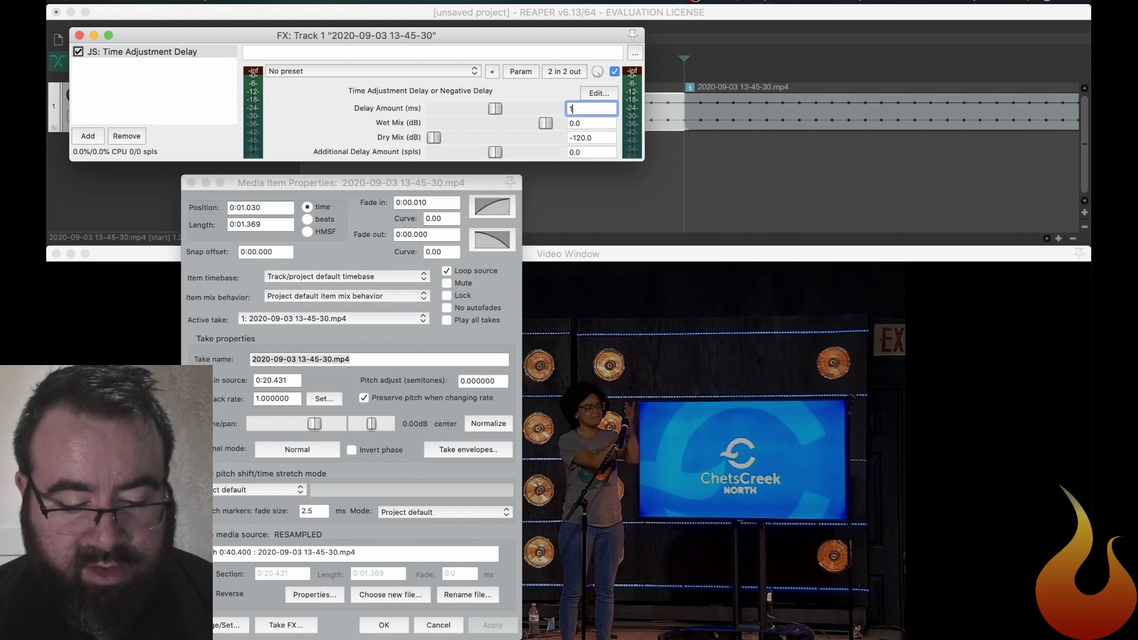
type("369")
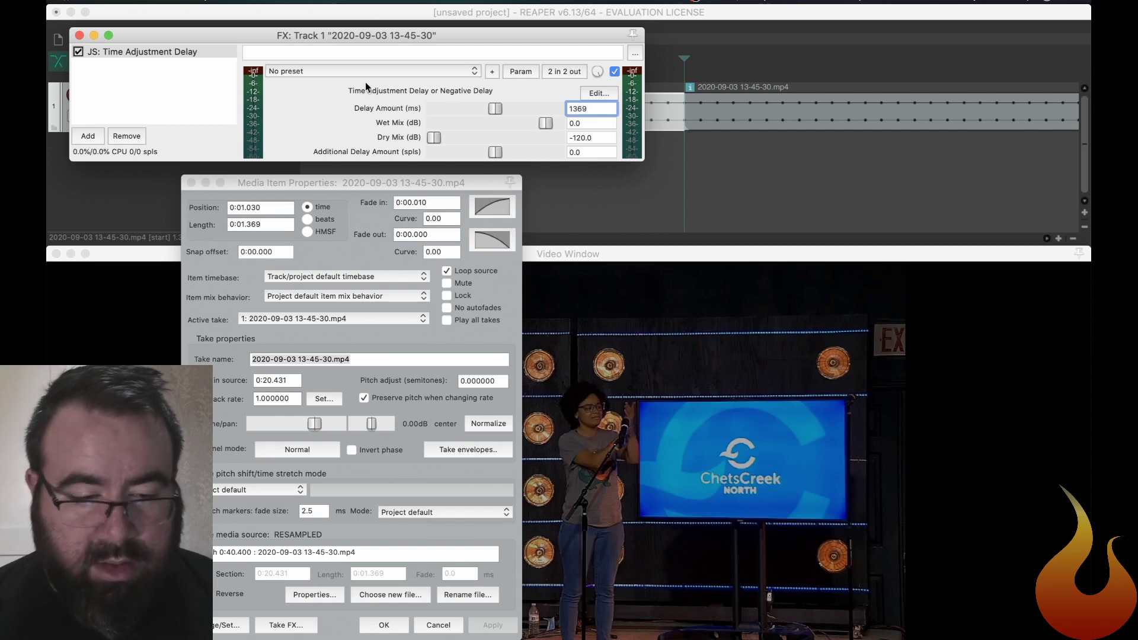
left_click(79, 35)
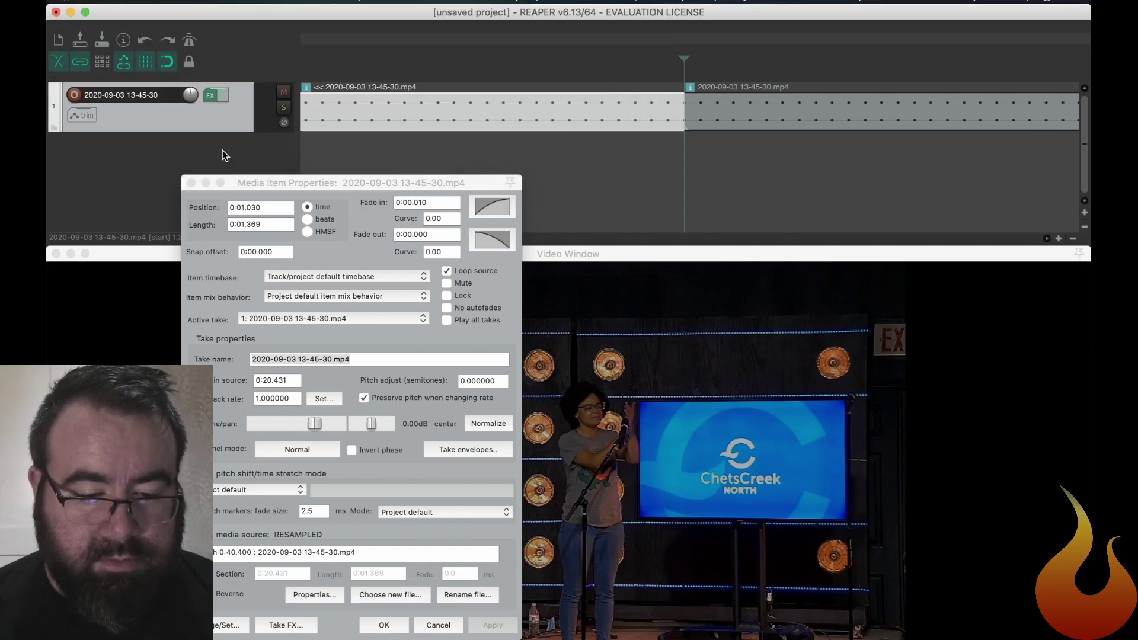
left_click(191, 183)
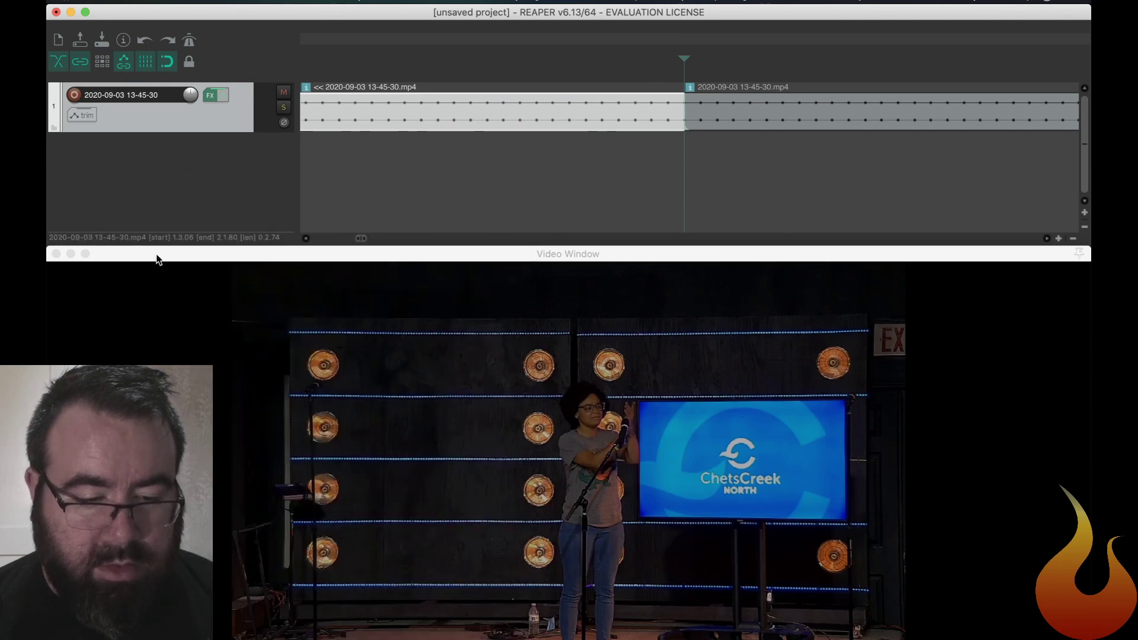
Step: Return the playhead to the project start and maximize the restored Video Window to full screen
left_click(71, 254)
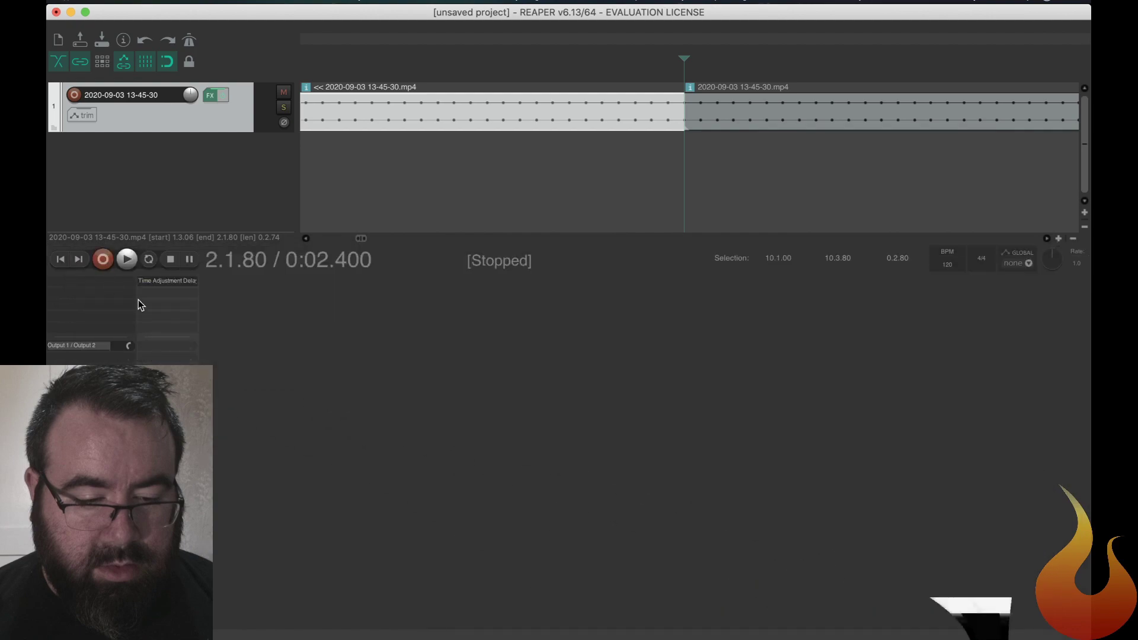
left_click(56, 264)
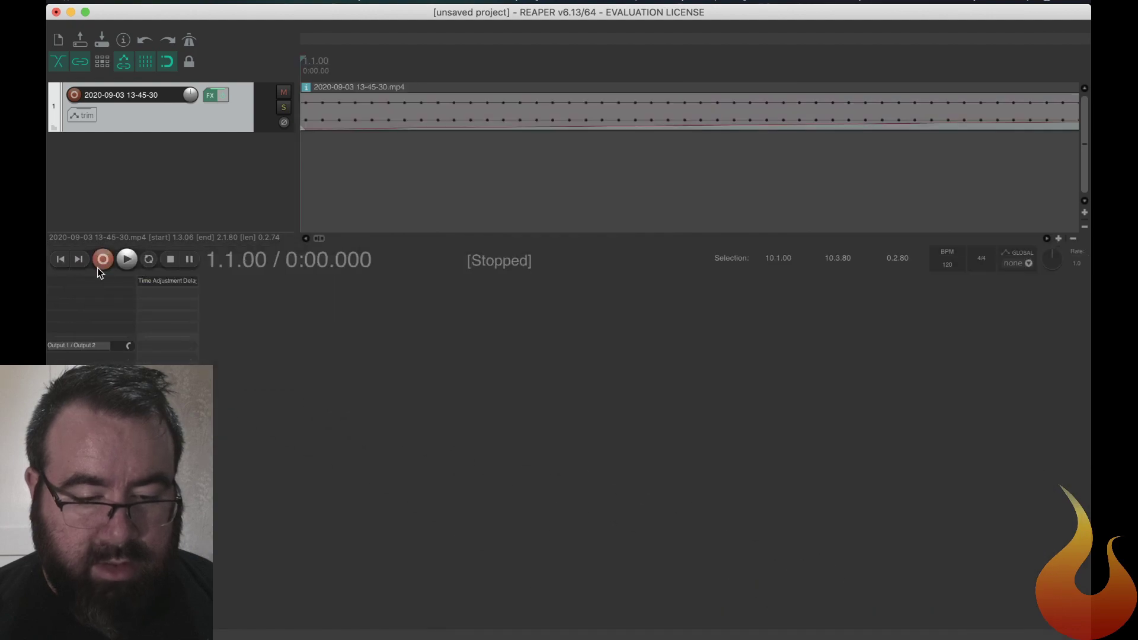
mouse_move(839, 617)
left_click(992, 620)
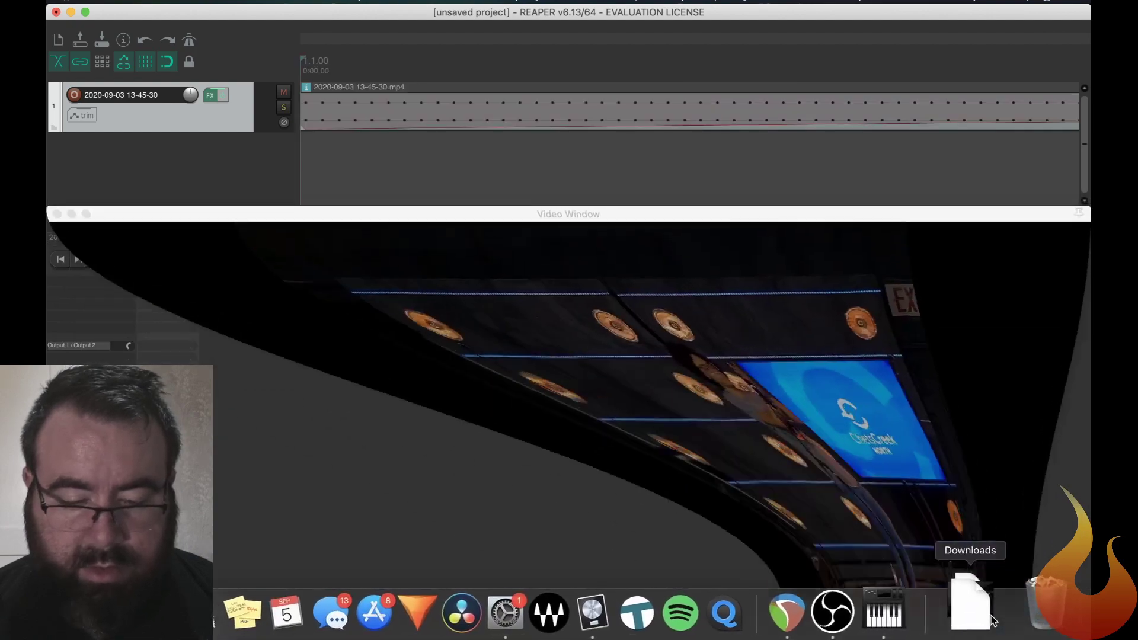
left_click(85, 254)
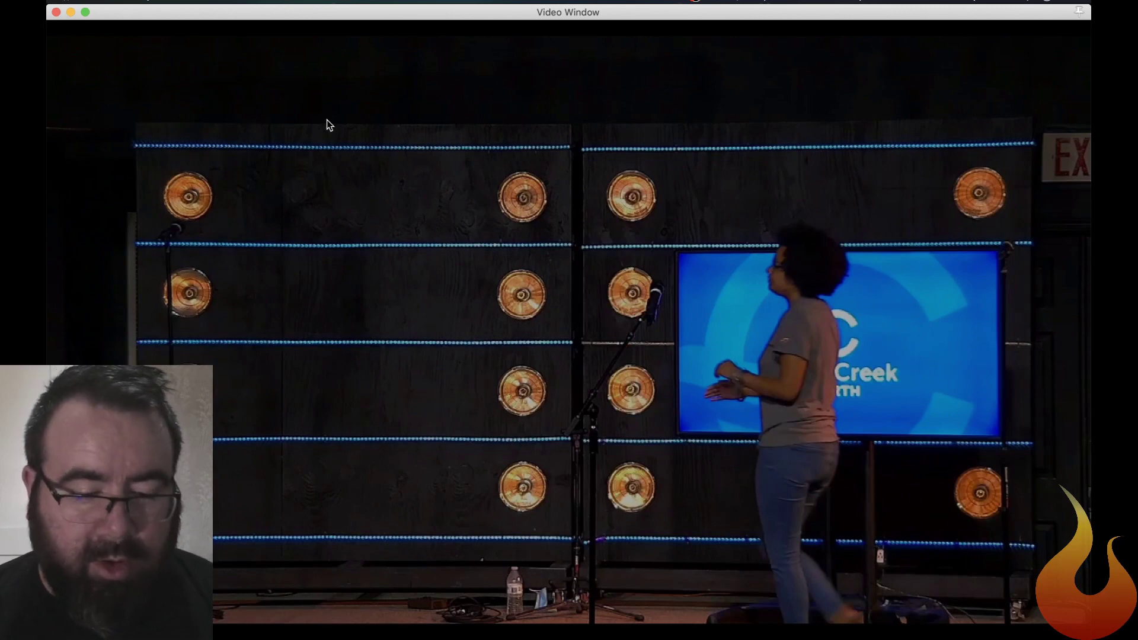
Step: Switch to OBS and open Advanced Audio Properties from the Audio Input Capture options
key("super+Tab")
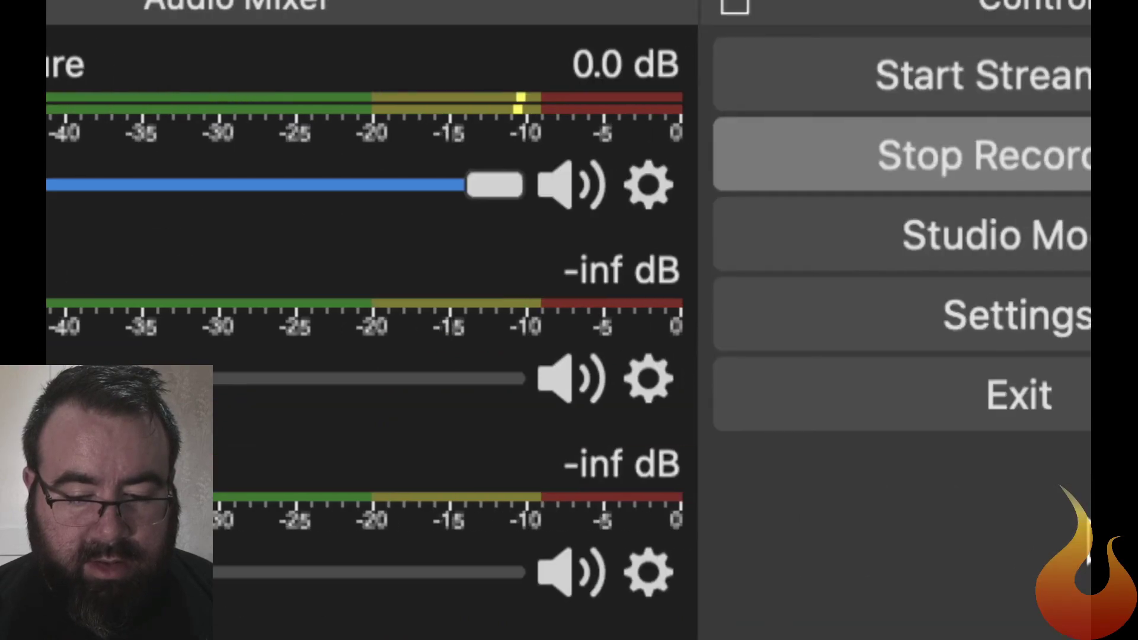
left_click(651, 201)
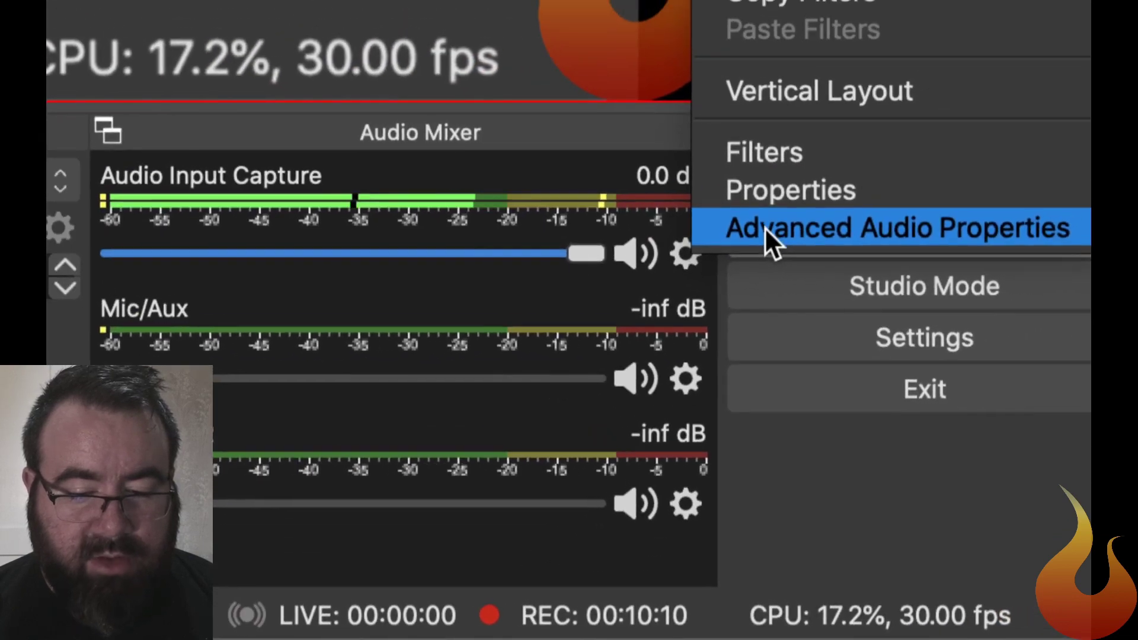
left_click(773, 153)
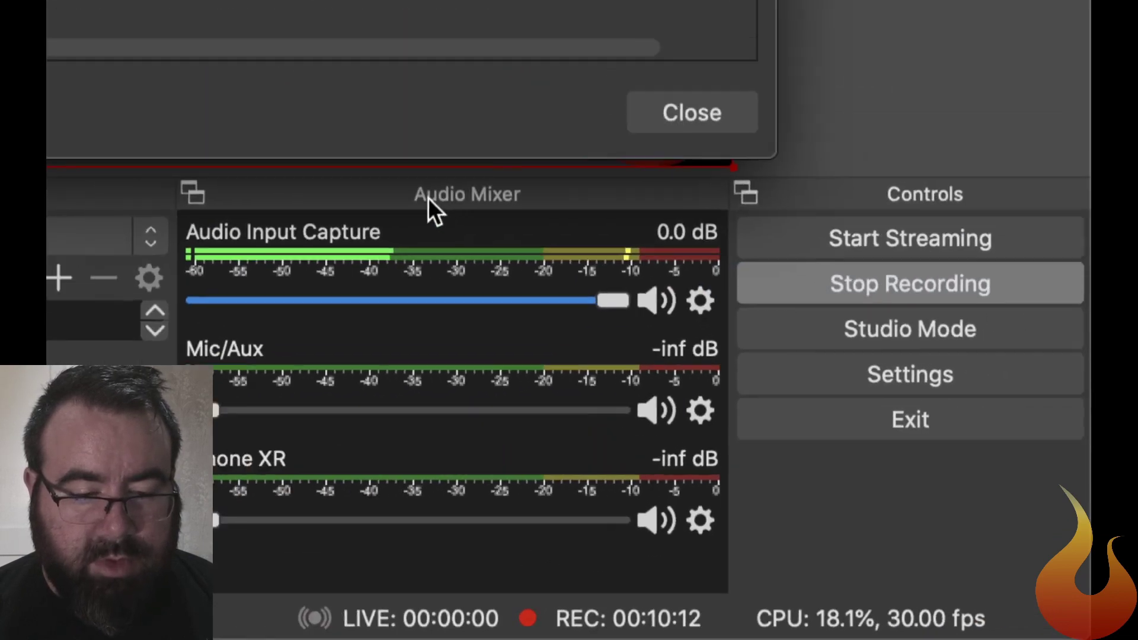